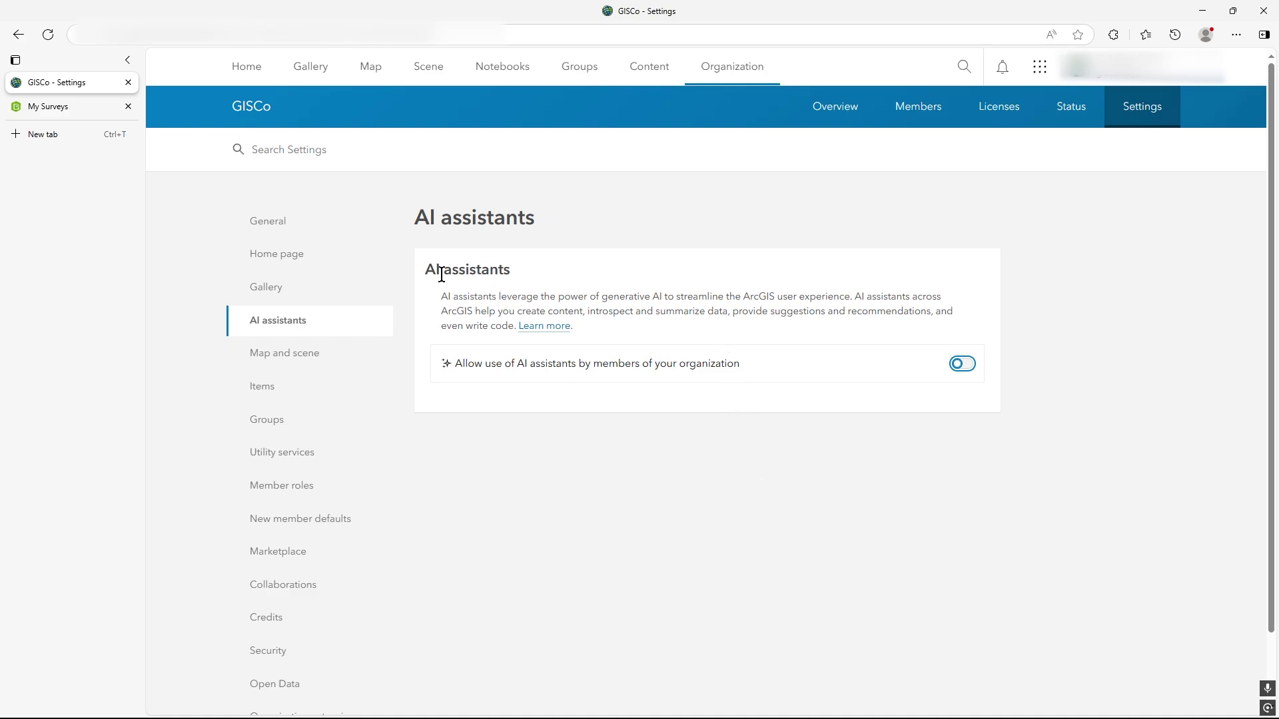
Allow members of the organization to use AI assistants.
left_click(963, 365)
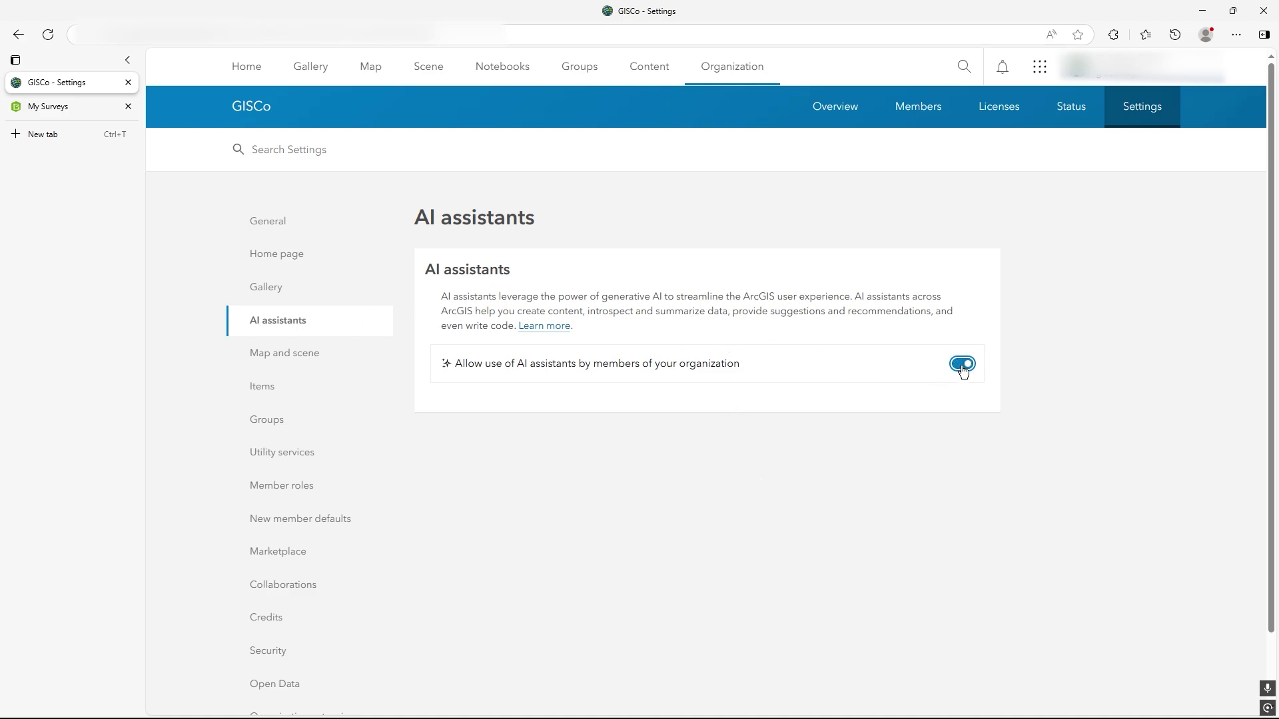
double_click(461, 361)
left_click(704, 362)
Switch to Survey123, enable the Survey123 assistant in the organization's extension settings and save the change.
left_click(46, 114)
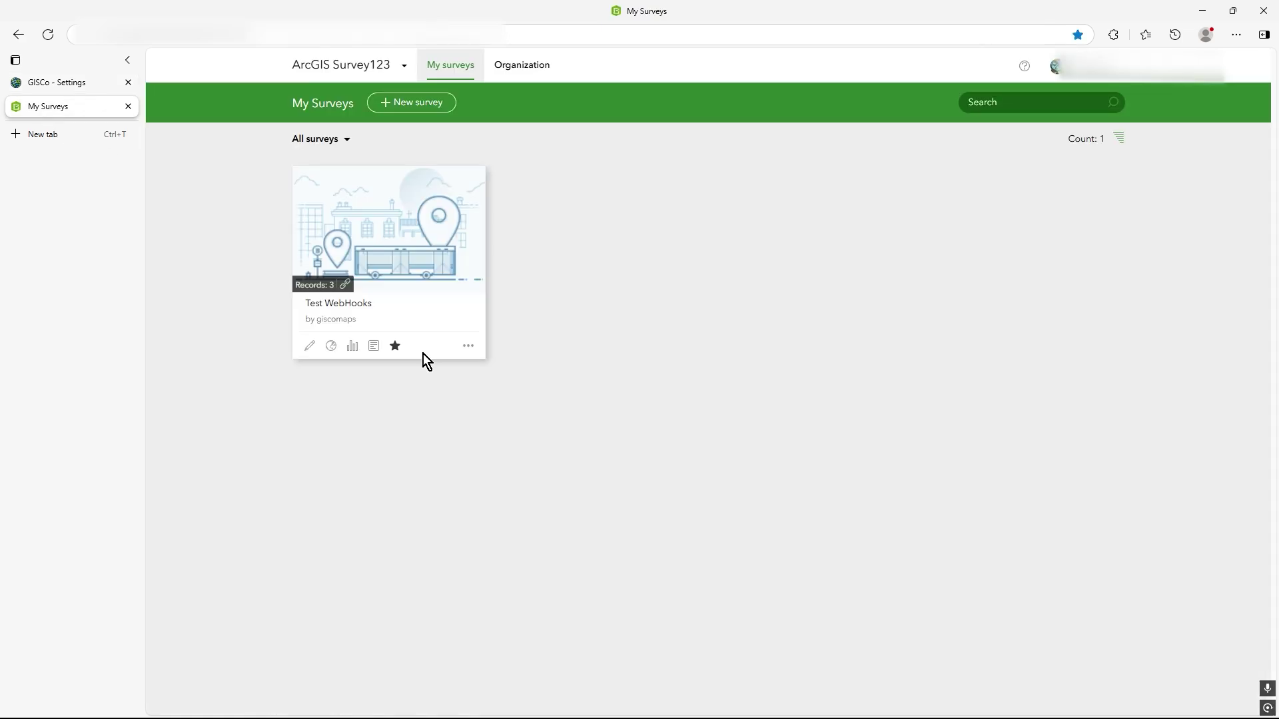
left_click(529, 69)
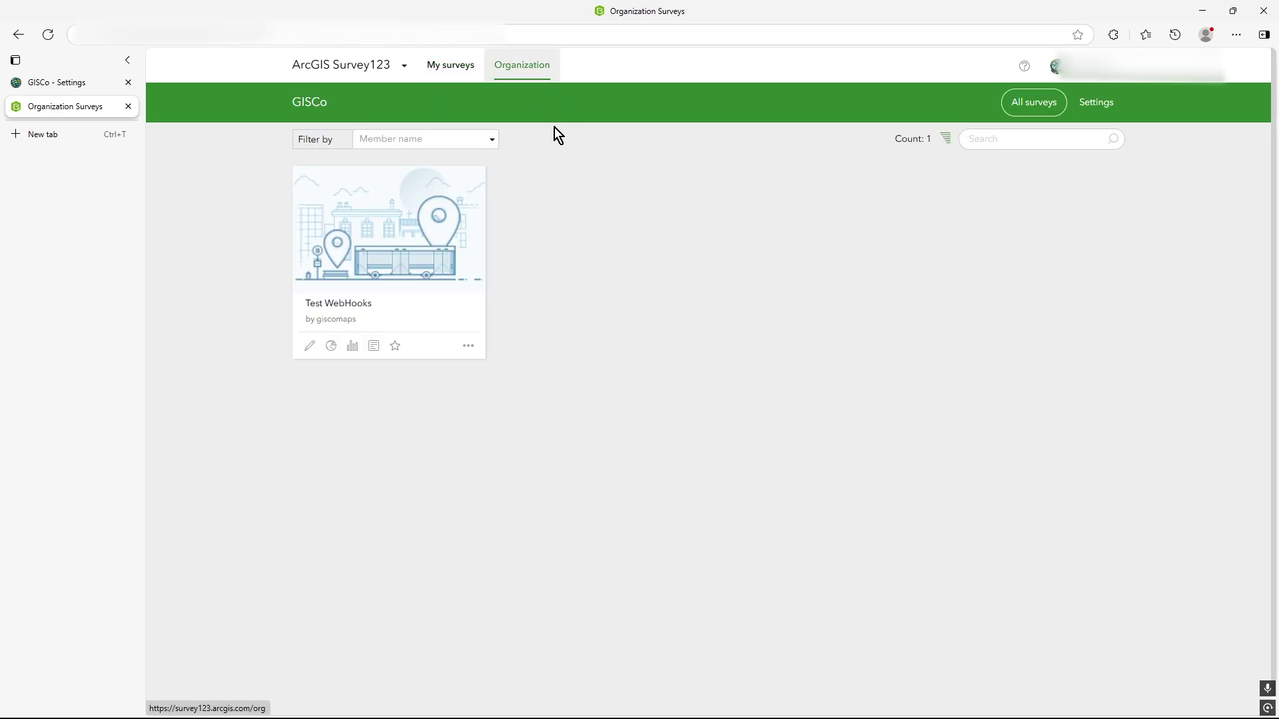
left_click(1096, 107)
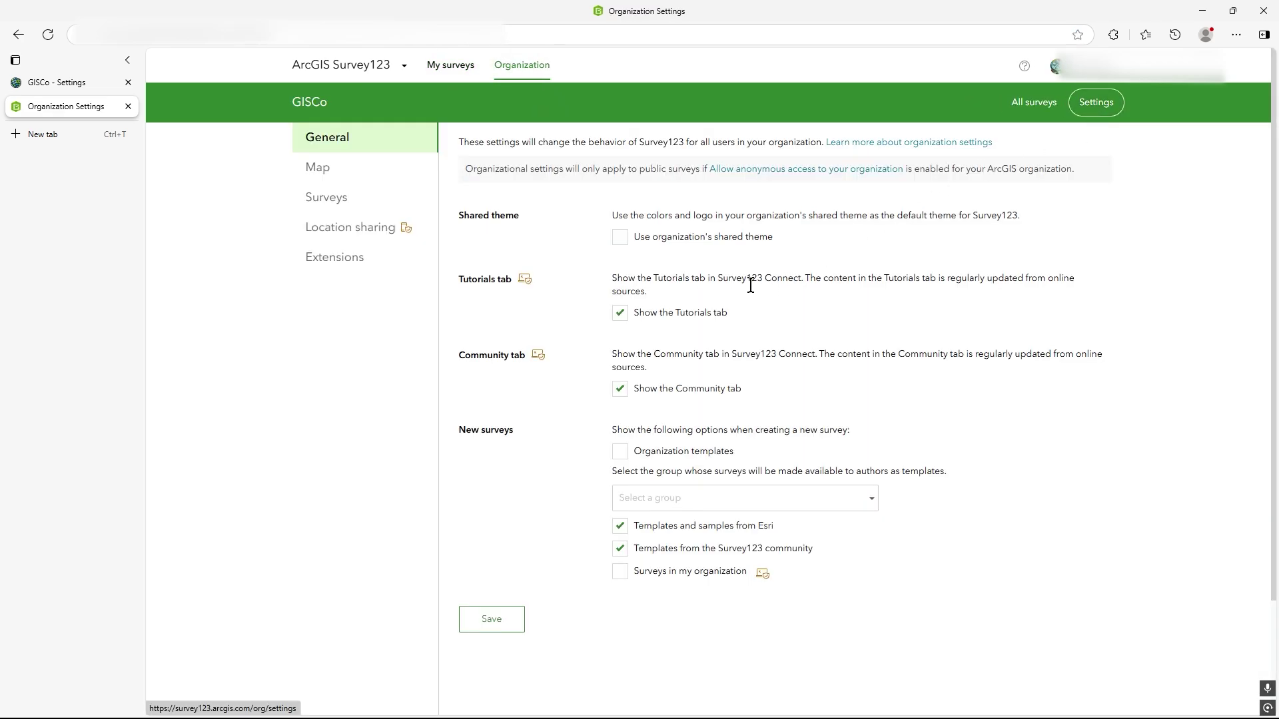
left_click(324, 265)
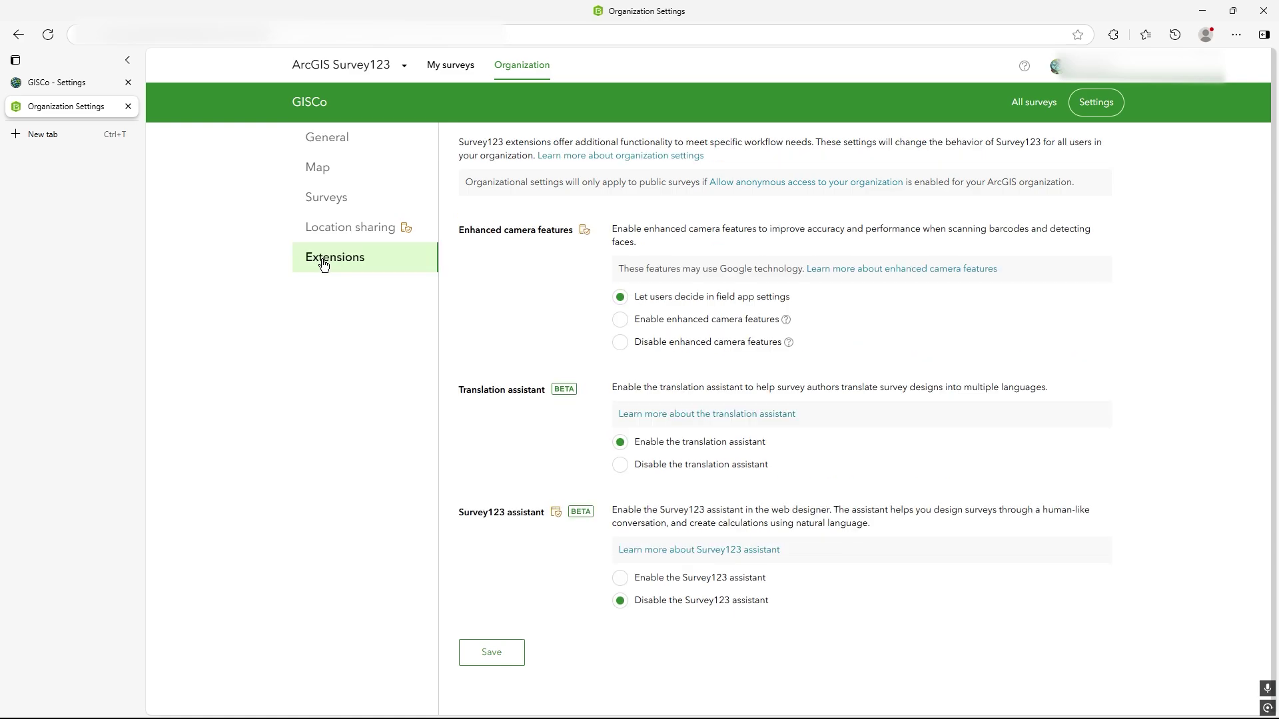
left_click(620, 579)
left_click(487, 658)
Switch back to the ArcGIS organization settings and find the blocked Esri apps and capabilities section in the security settings.
left_click(78, 88)
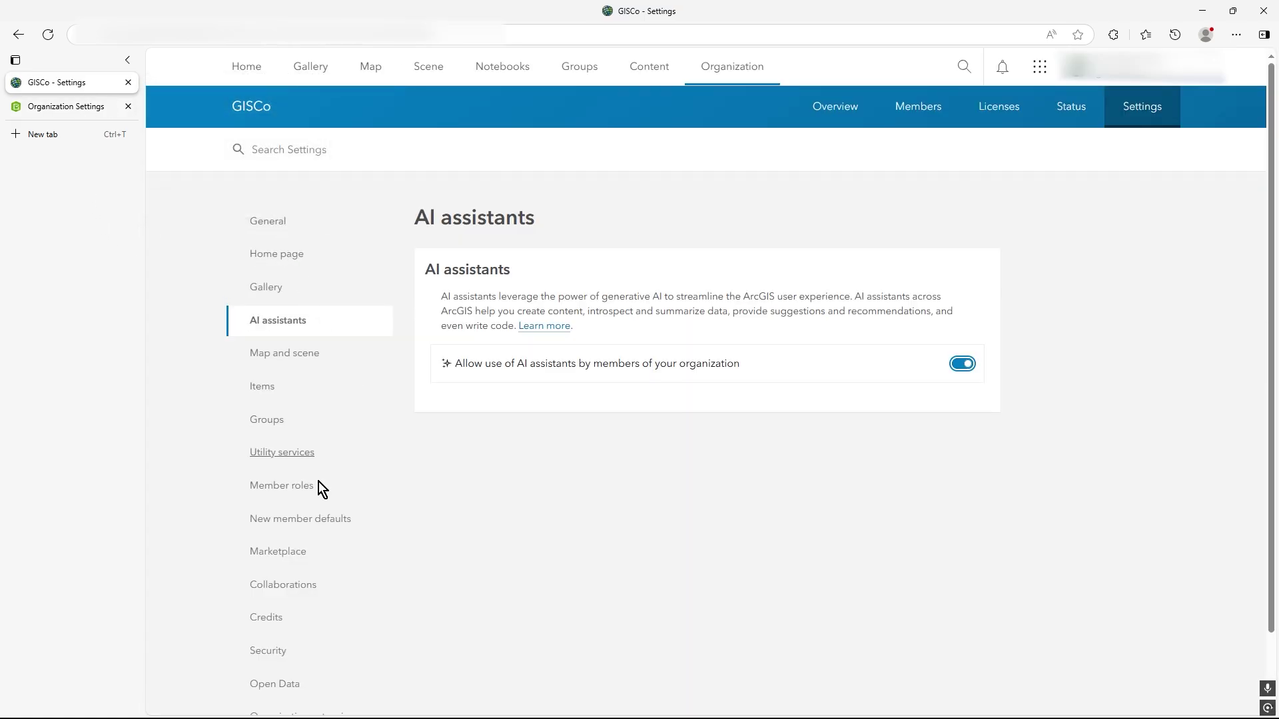
scroll(310, 511, "down", 1)
left_click(269, 577)
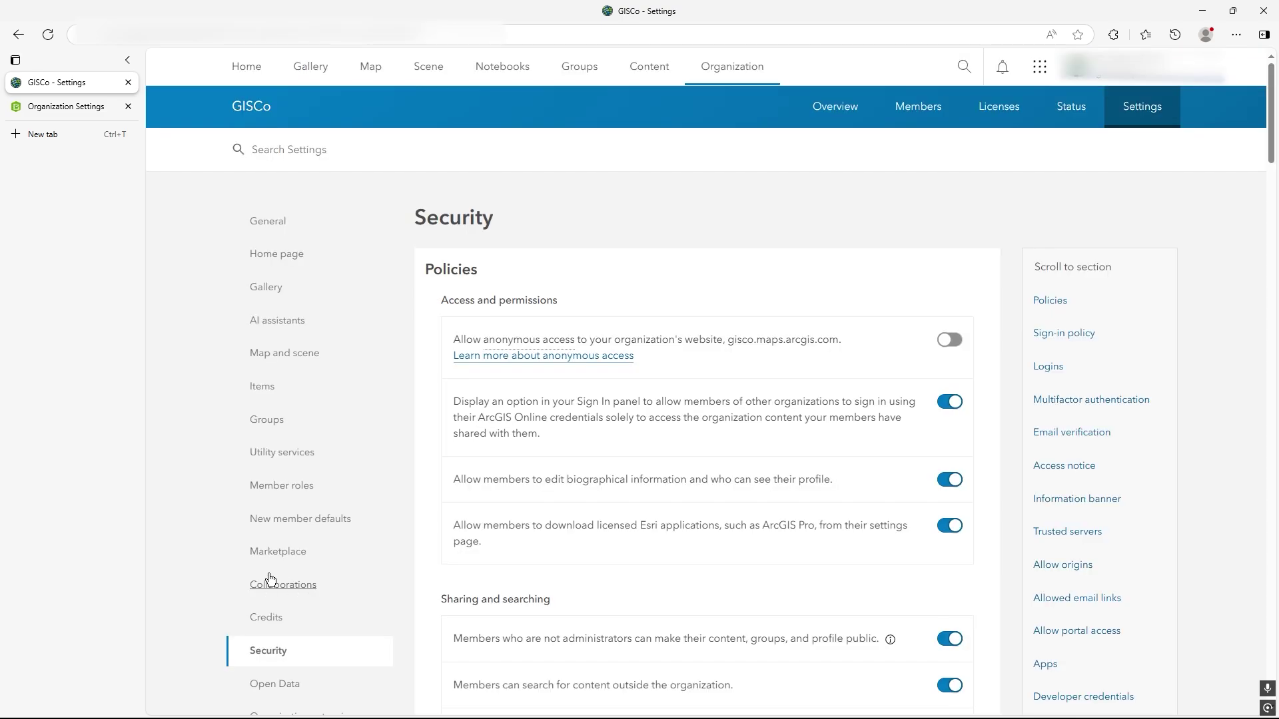
scroll(753, 558, "down", 7)
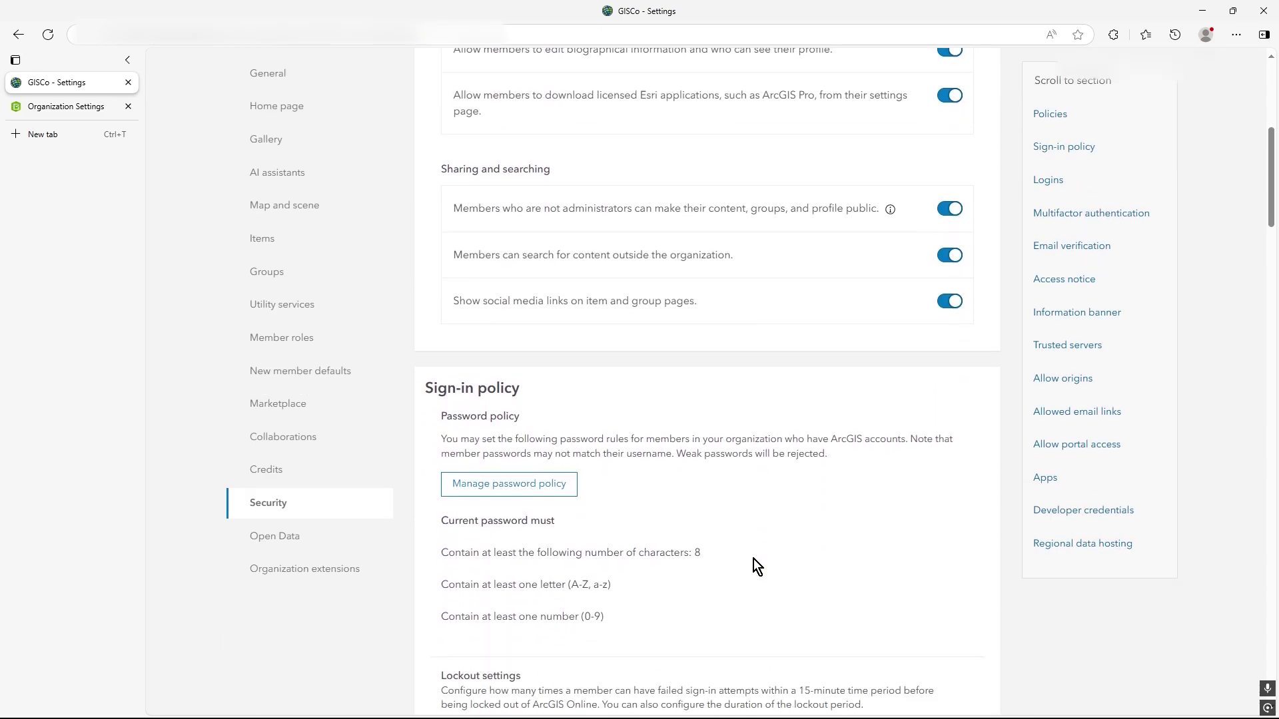
scroll(754, 558, "down", 7)
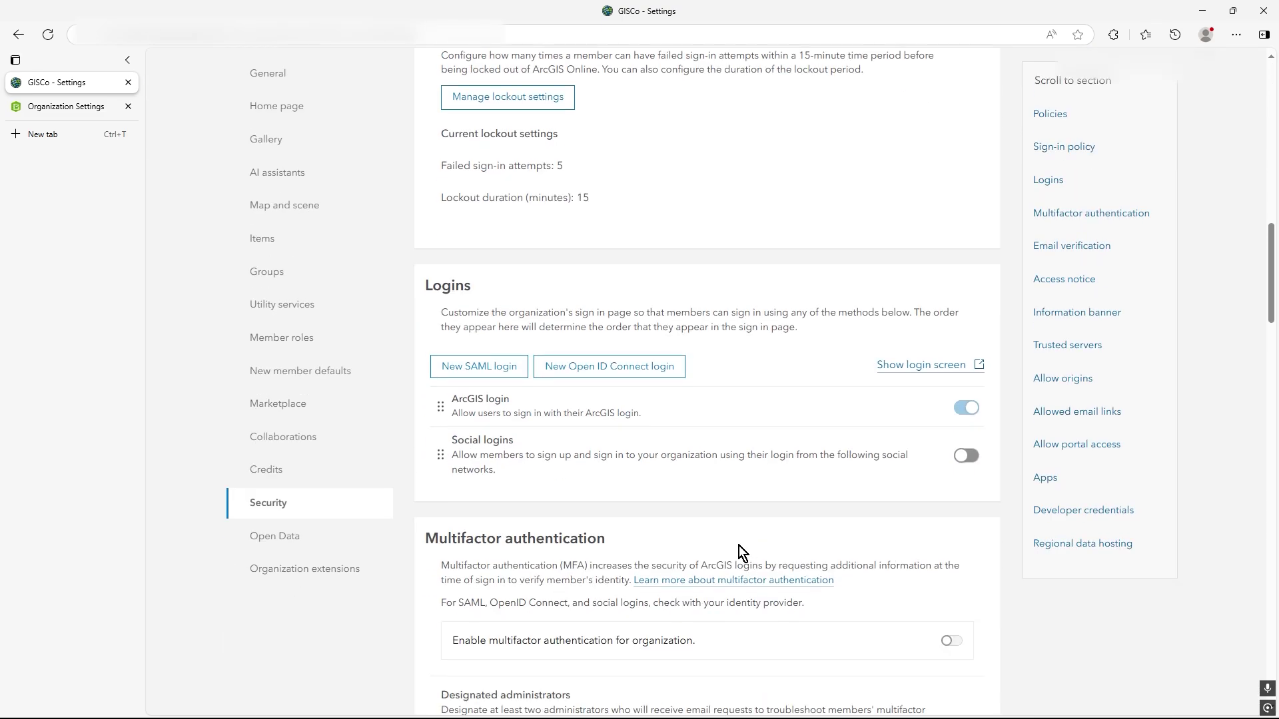
scroll(741, 559, "down", 6)
scroll(736, 547, "down", 9)
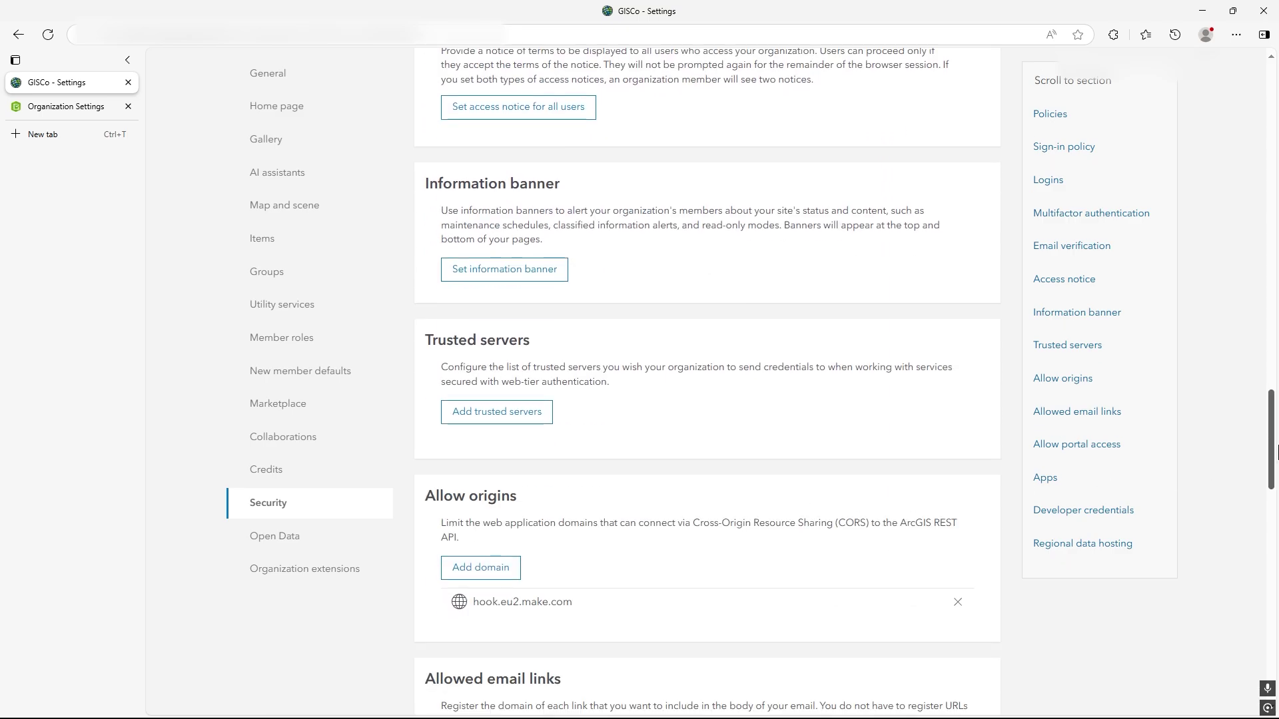
left_click_drag(1269, 464, 1255, 597)
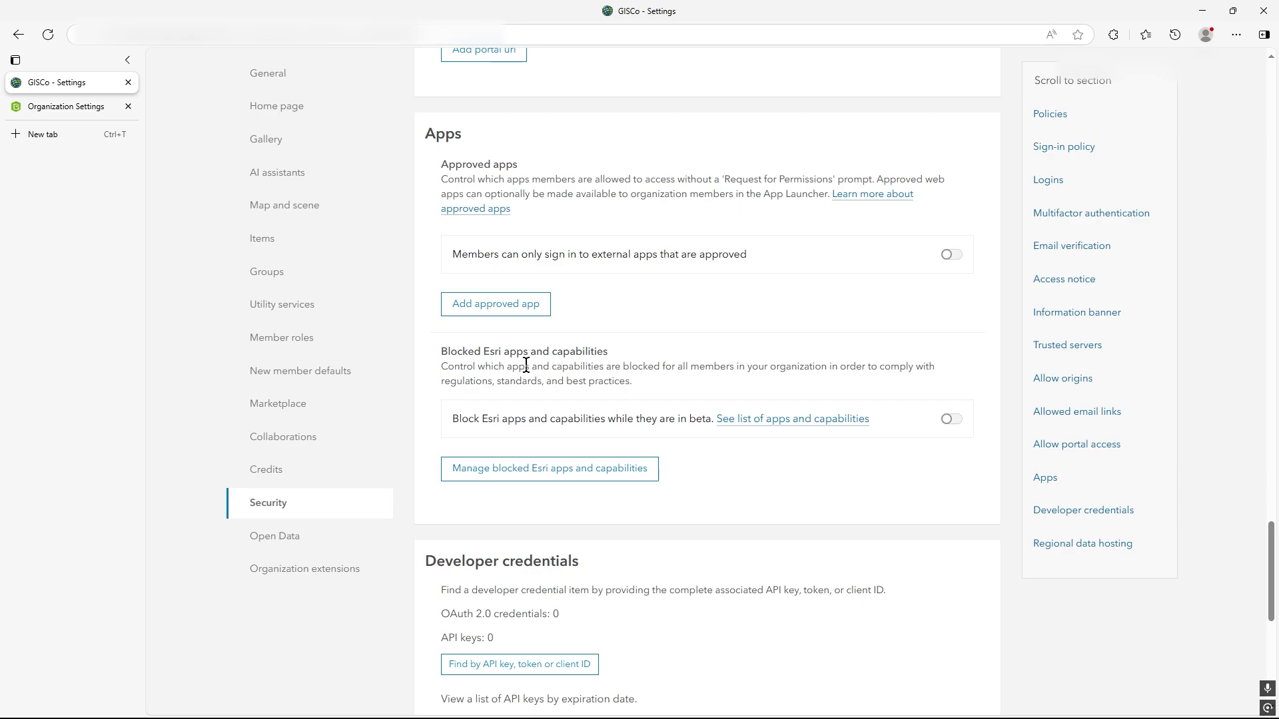
scroll(766, 536, "down", 2)
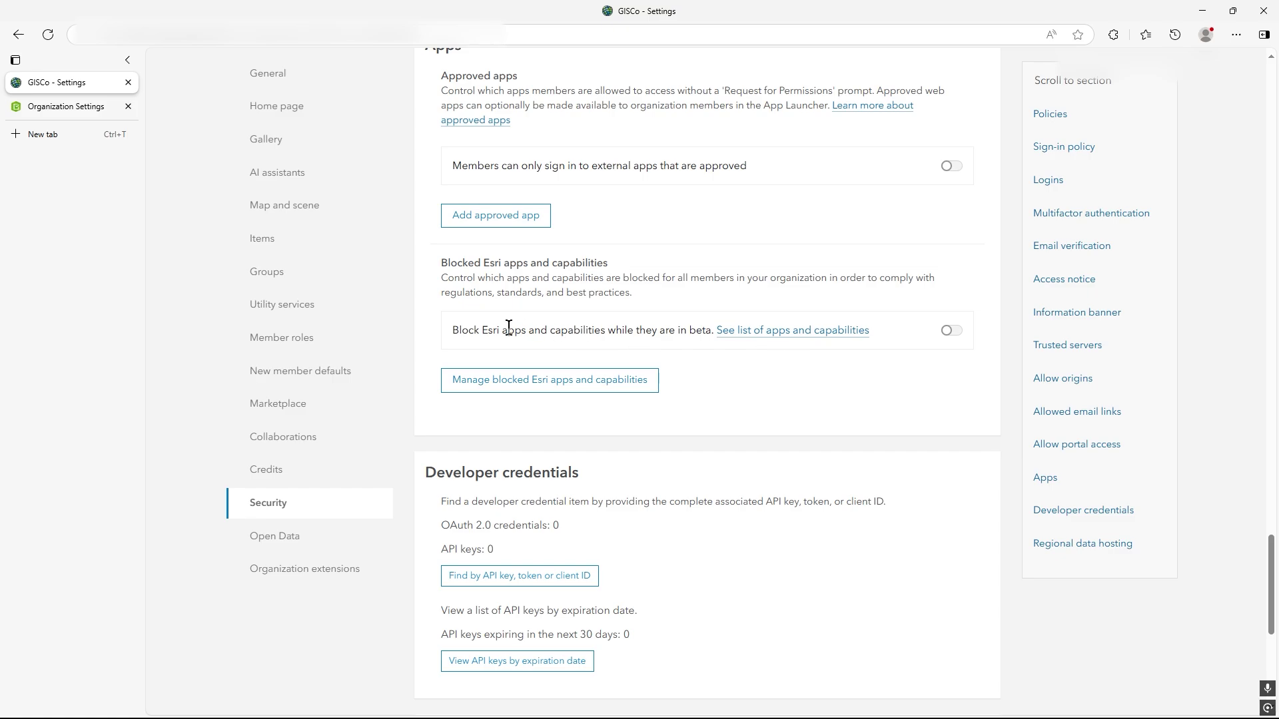
Examine the list of Esri apps and capabilities that can be blocked and close it without making changes.
left_click_drag(453, 331, 710, 334)
left_click(721, 376)
left_click(620, 378)
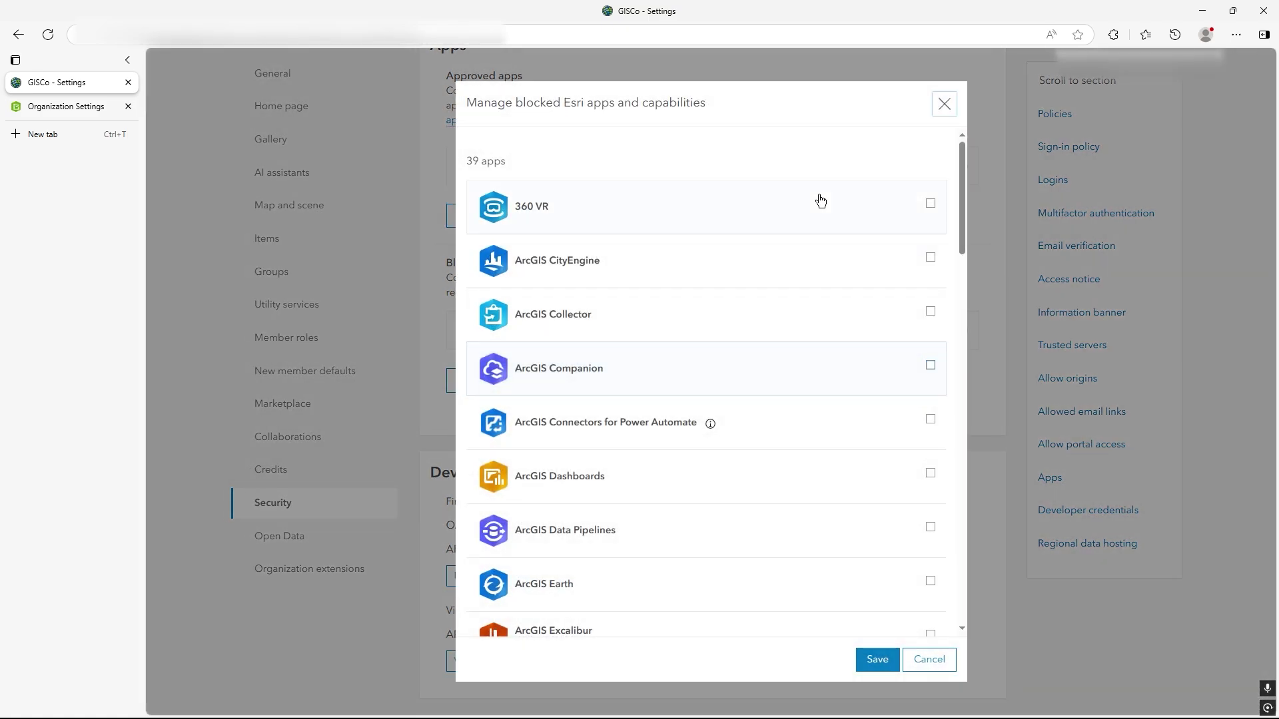
scroll(791, 307, "down", 3)
scroll(800, 312, "up", 3)
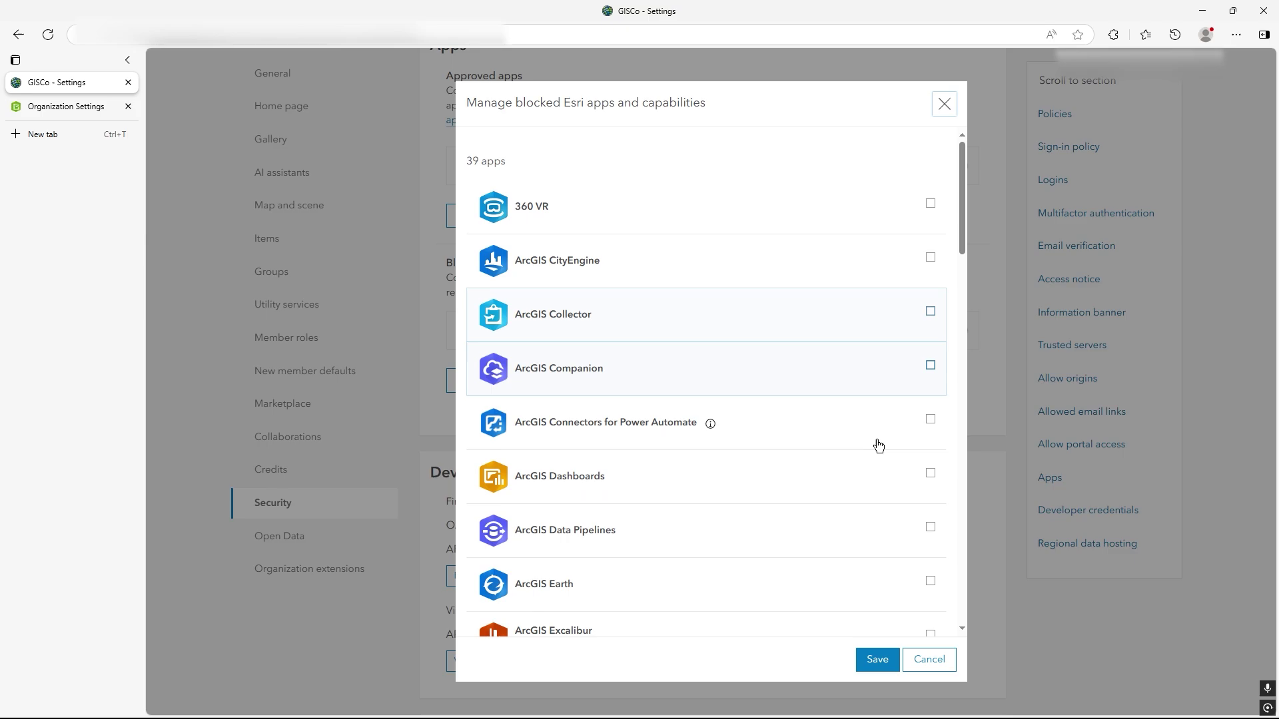
left_click(930, 660)
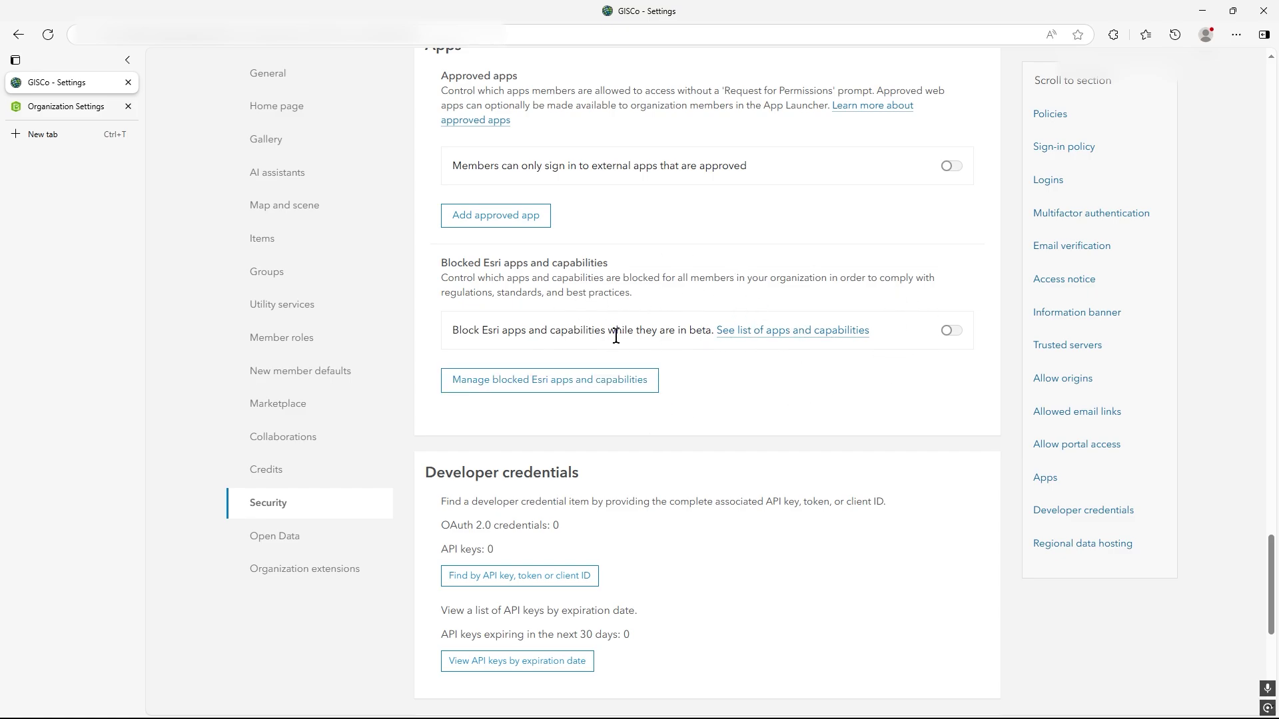
Turn on blocking of Esri apps and capabilities while they are in beta.
left_click_drag(711, 331, 683, 333)
left_click(685, 333)
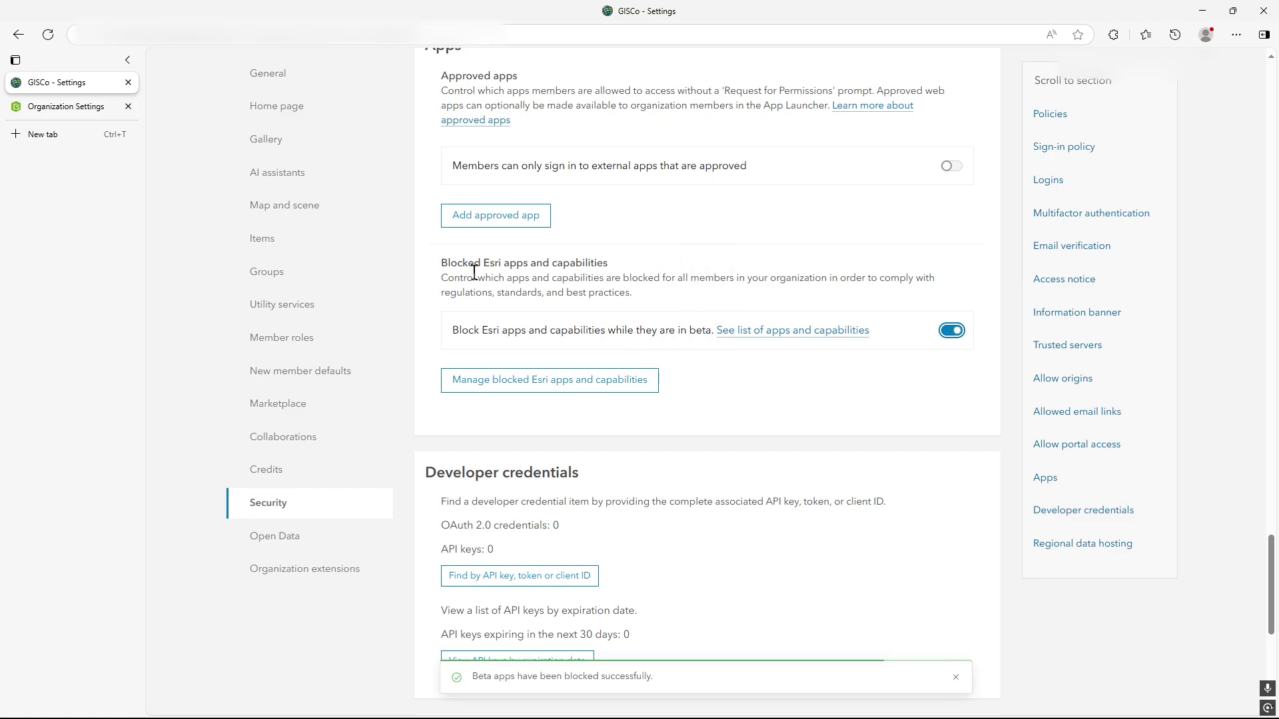
Switch to the Survey123 organization settings and check whether the Survey123 assistant is marked as a beta feature.
left_click(67, 106)
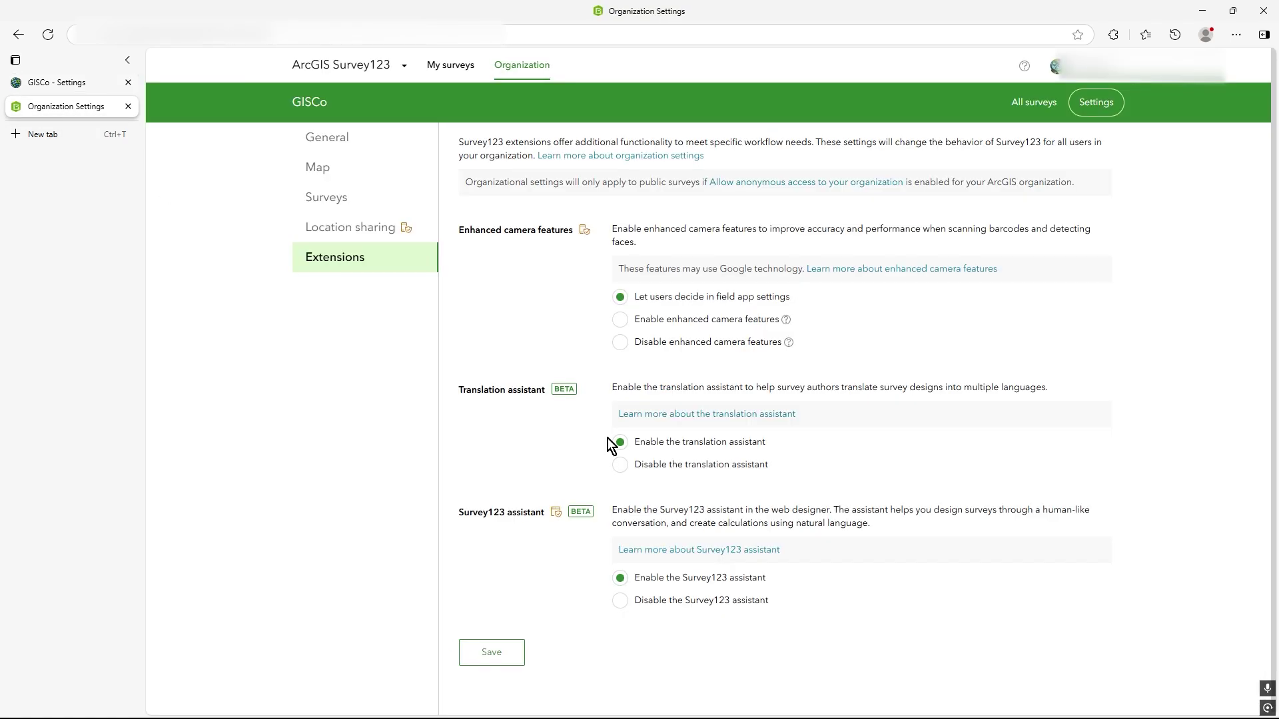
mouse_move(590, 524)
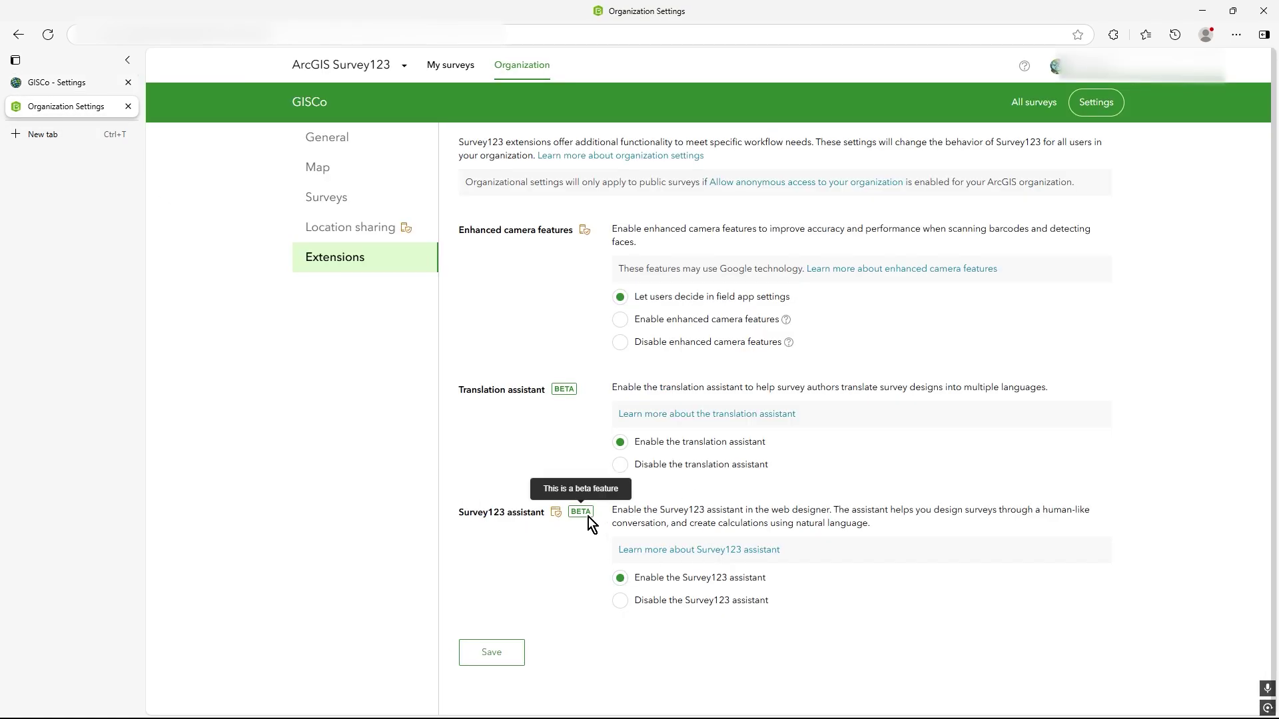
left_click(343, 150)
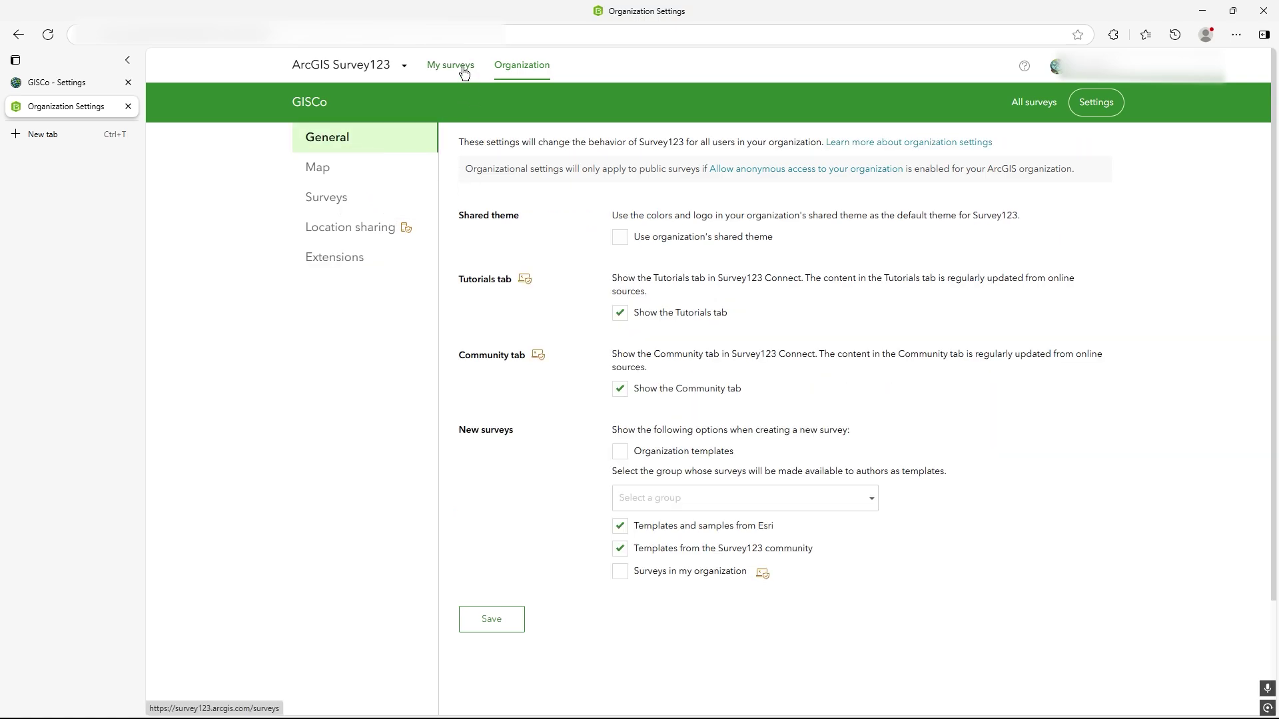
Create a new blank survey in the web designer and open the Survey123 assistant past its introduction.
left_click(463, 70)
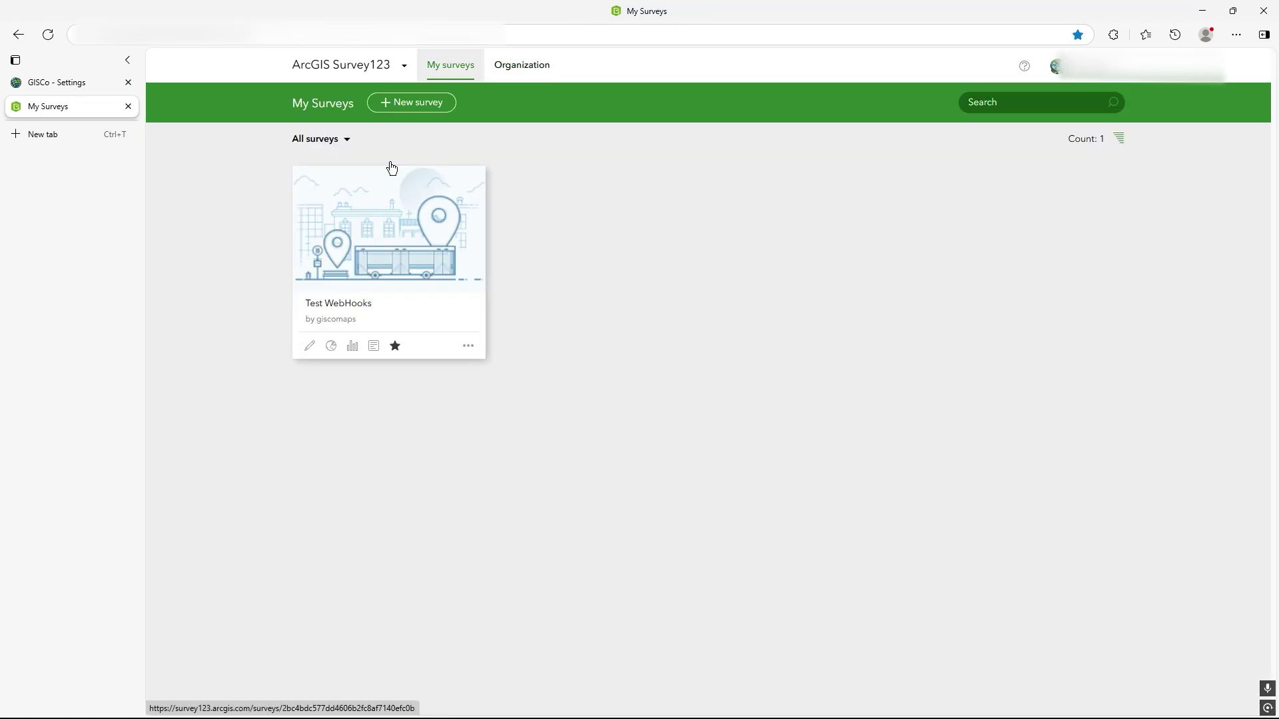
left_click(418, 106)
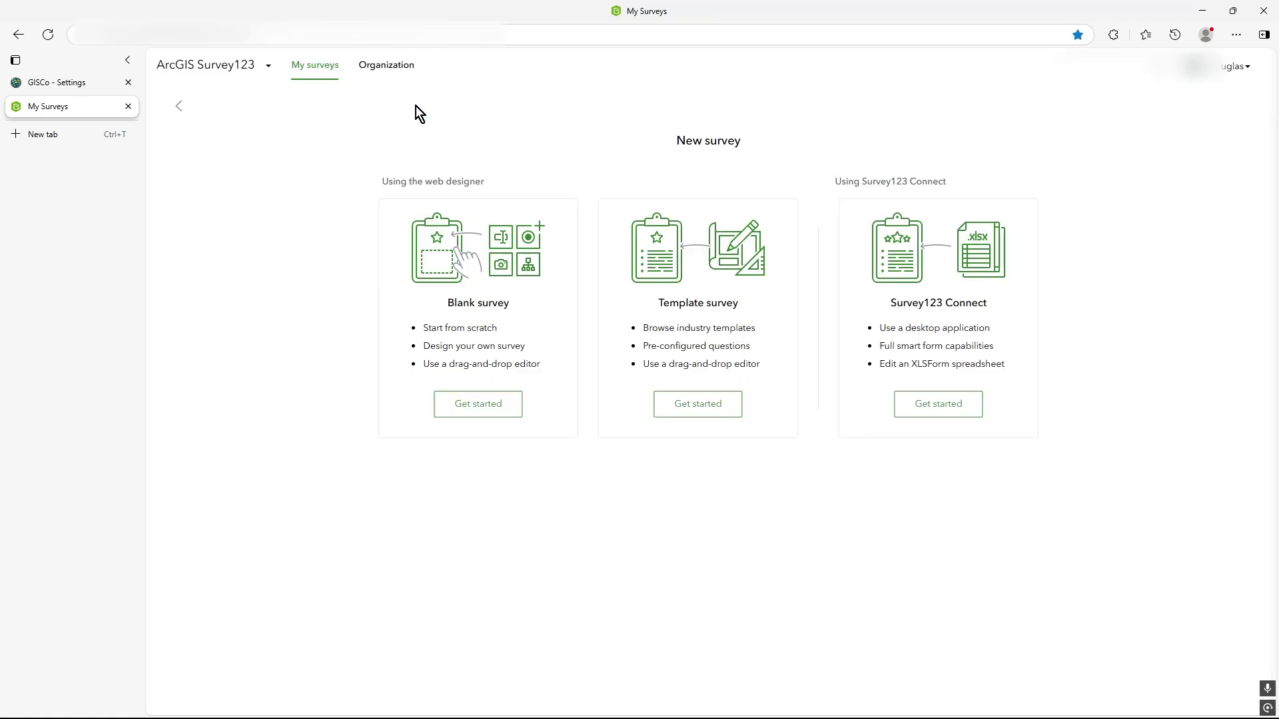
left_click(500, 404)
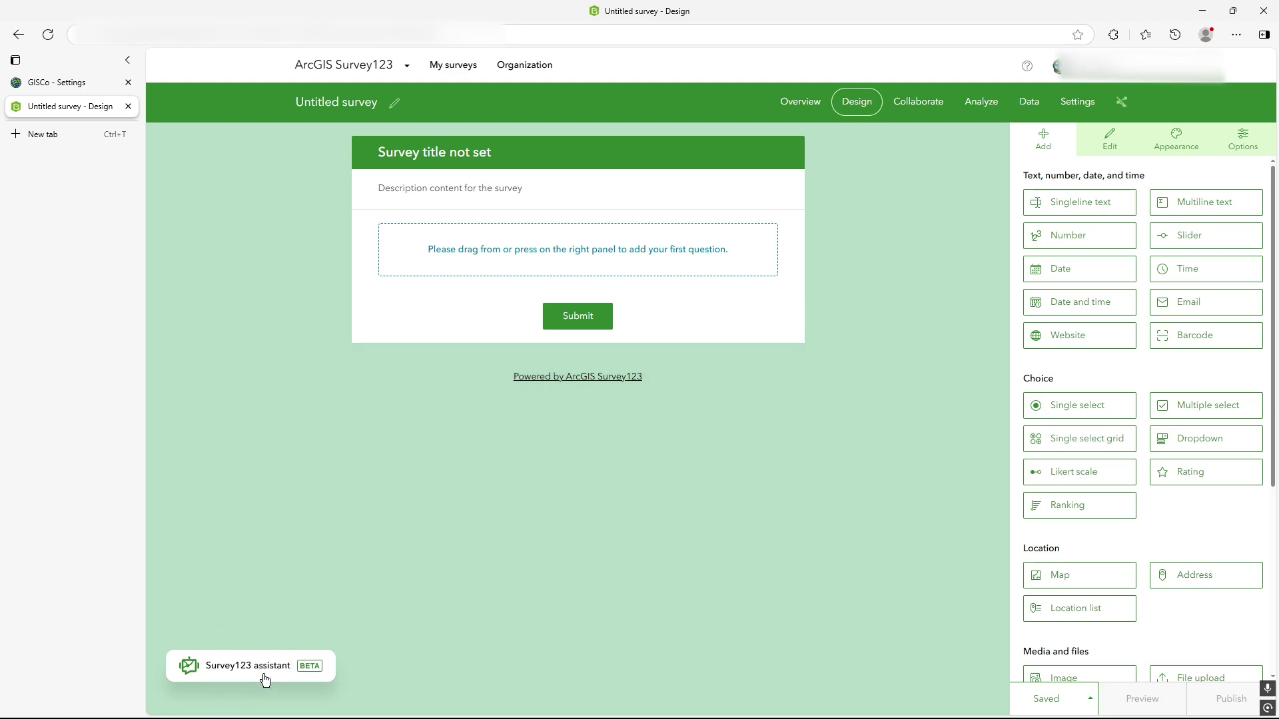
left_click(247, 676)
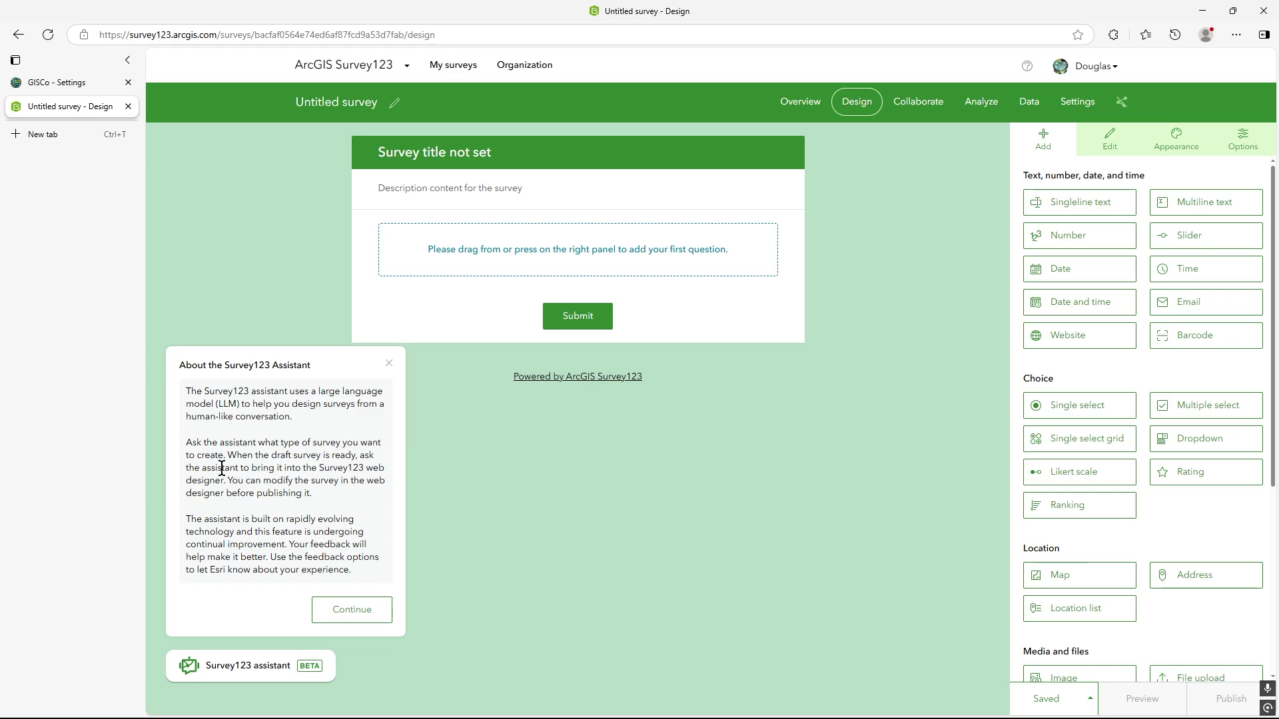
left_click(345, 612)
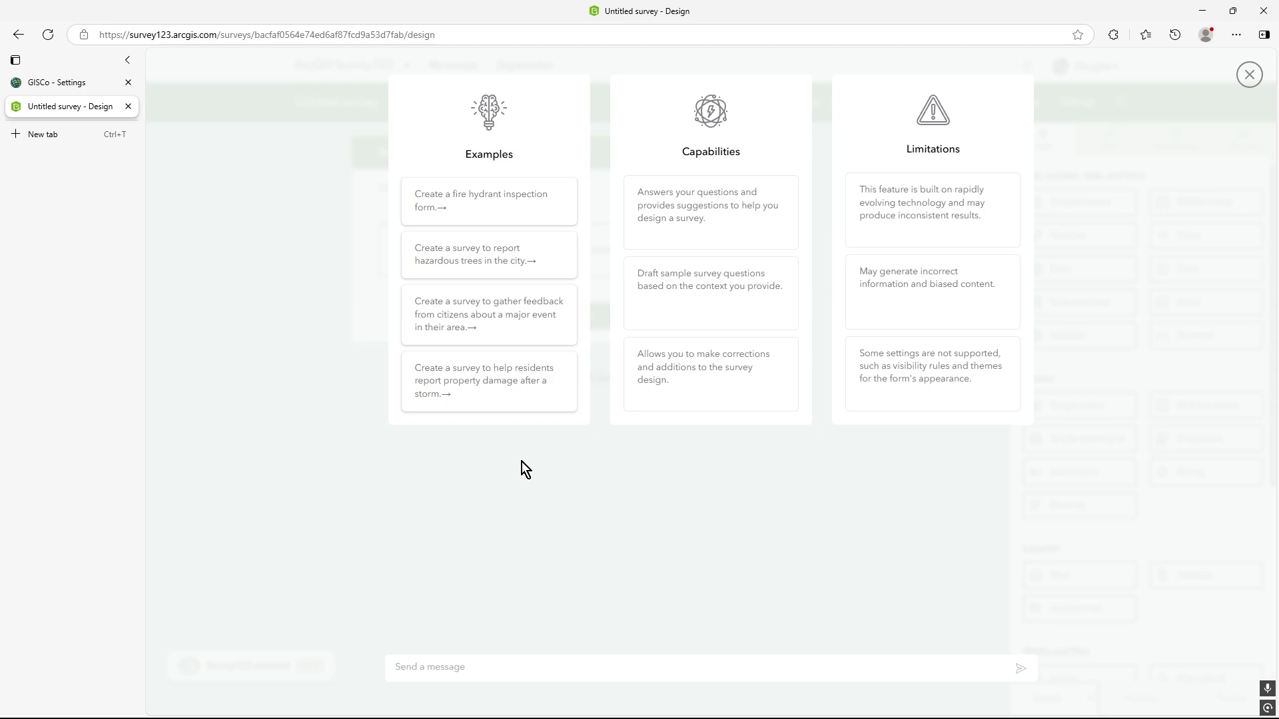
Ask the assistant to "Create a survey to review local Leicester pubs and include a question that asks if I would return to that pub".
left_click(462, 670)
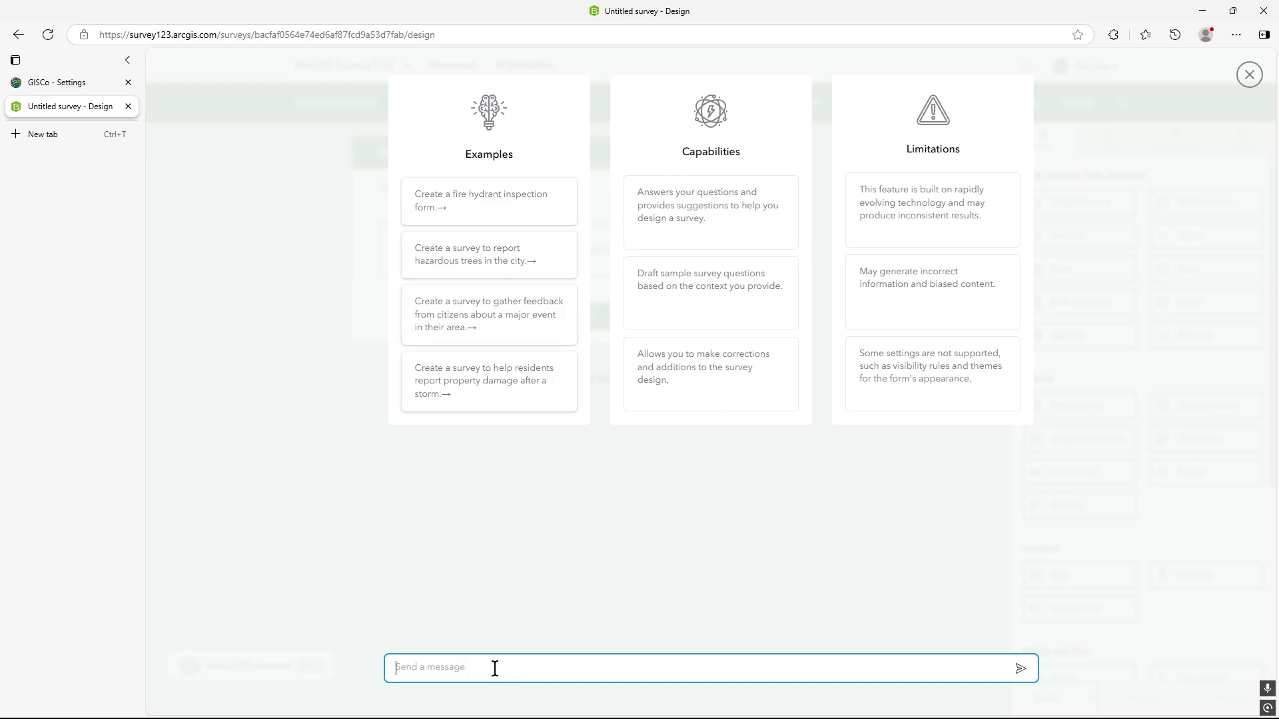
type("Create")
type(" a surve")
type("y to review")
type(" lo9cal")
type("ca")
type("l Leicester pub")
type("s and include")
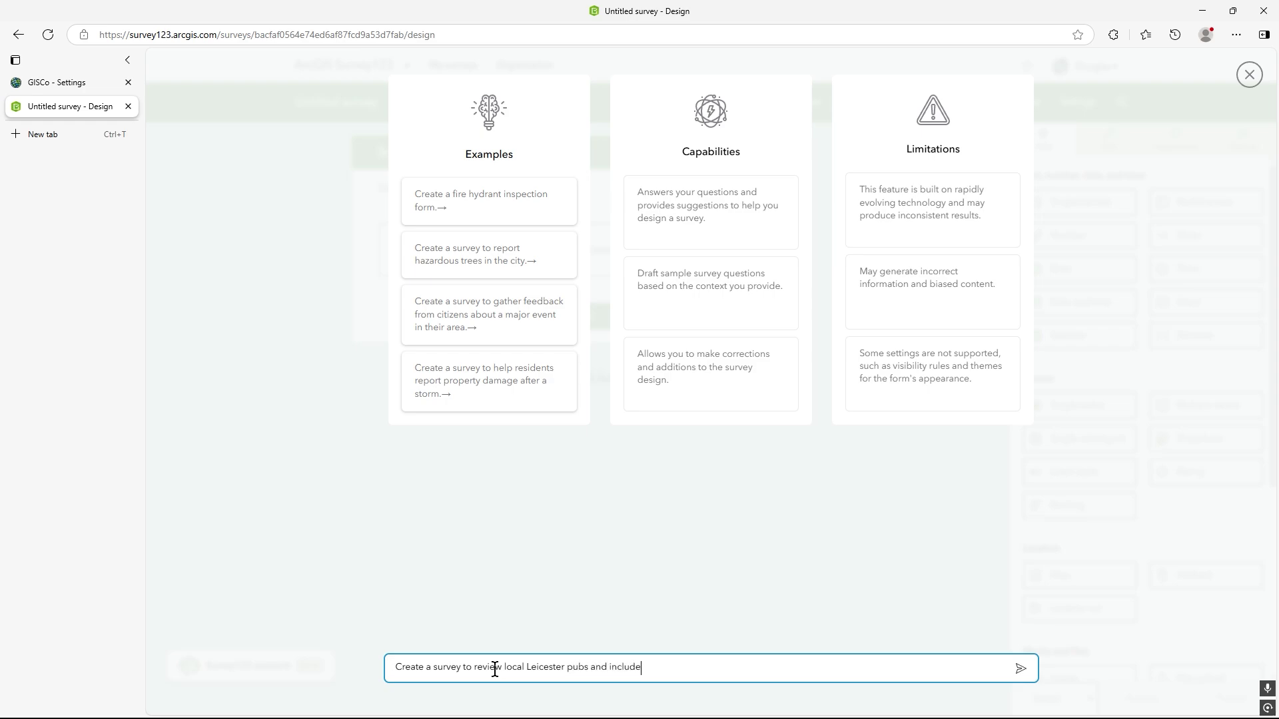
type(" a question that asks if I would return to that")
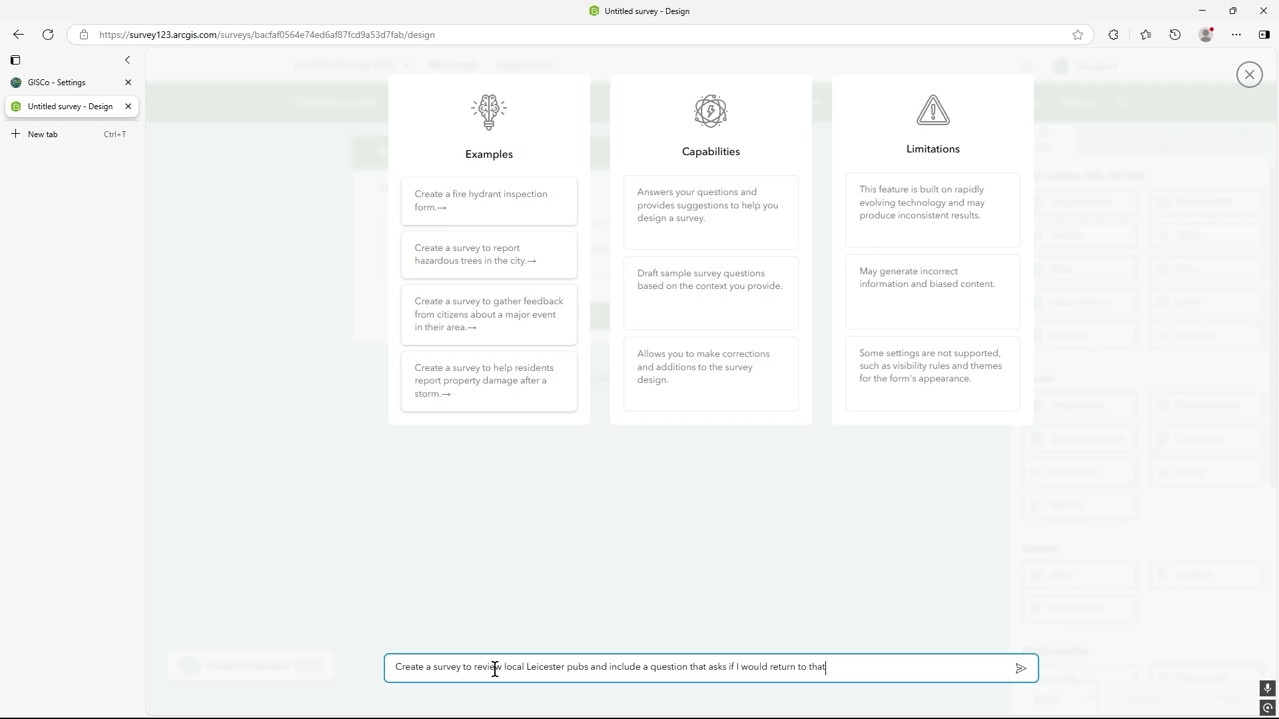
type(" pub")
left_click(1019, 667)
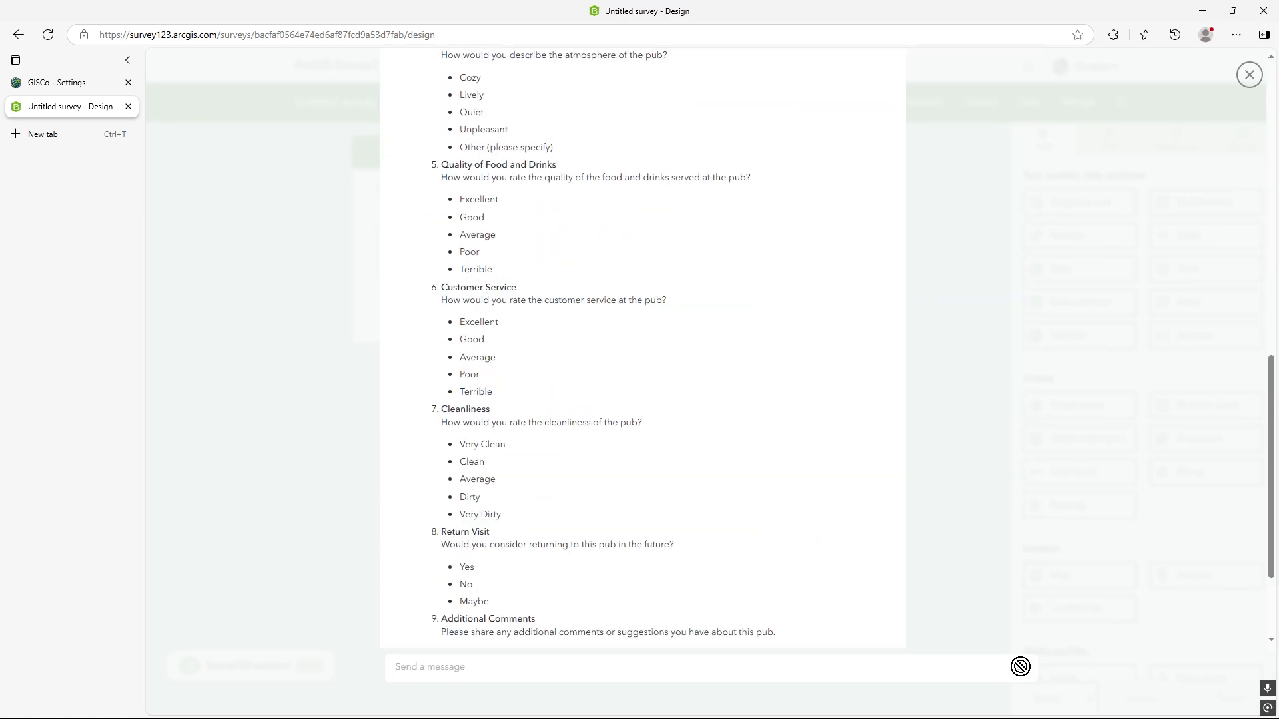
Review the drafted pub survey and send the assistant the request "Add a question asking if I liked the colour scheme".
scroll(597, 499, "up", 8)
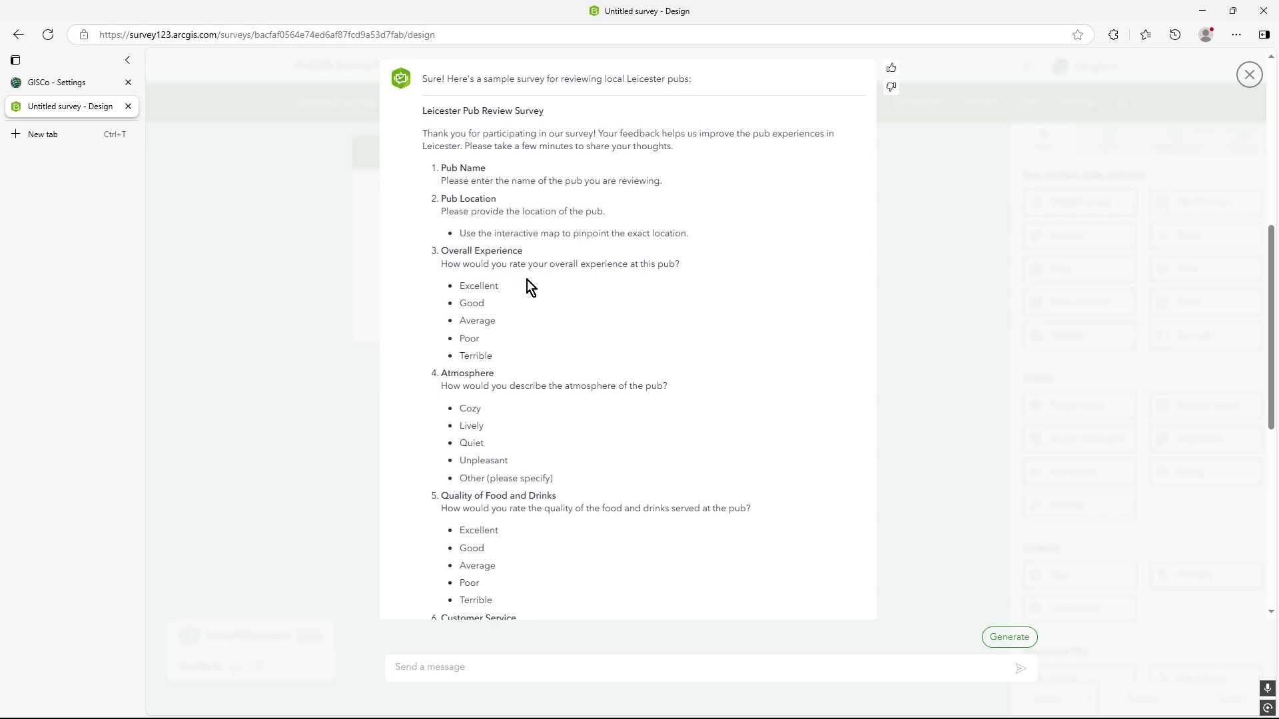
scroll(538, 371, "down", 7)
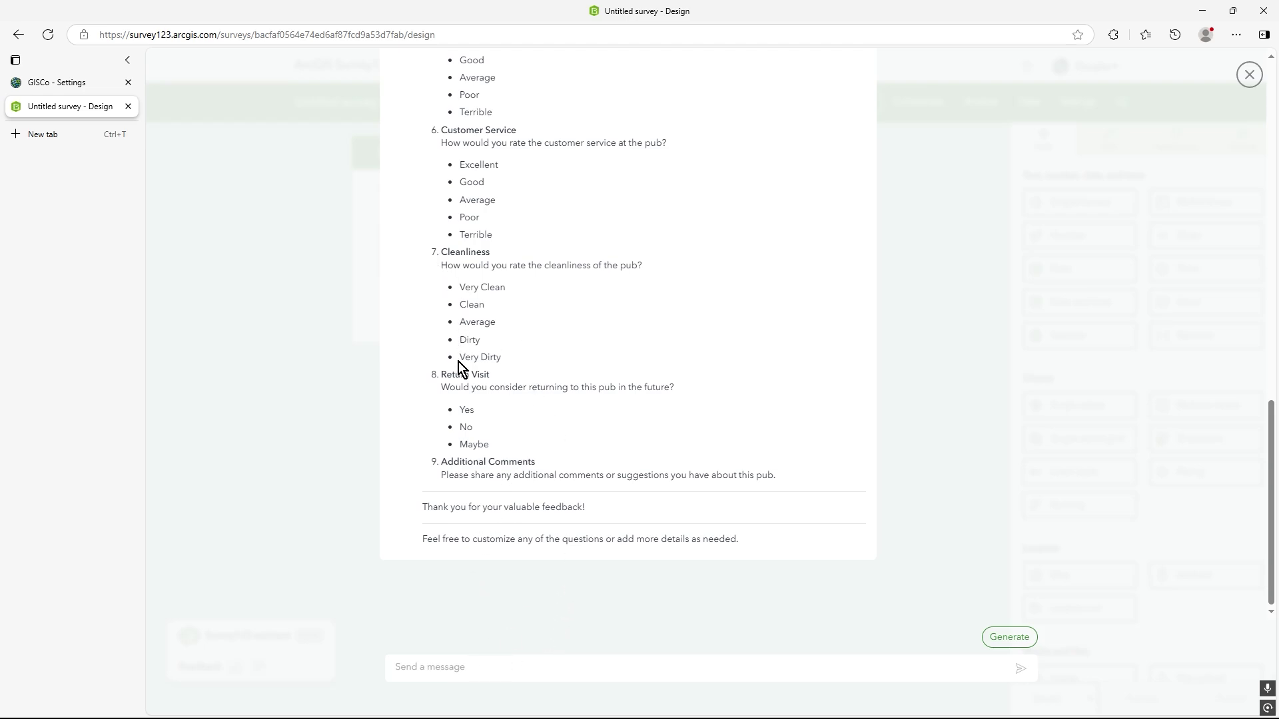
scroll(574, 329, "up", 5)
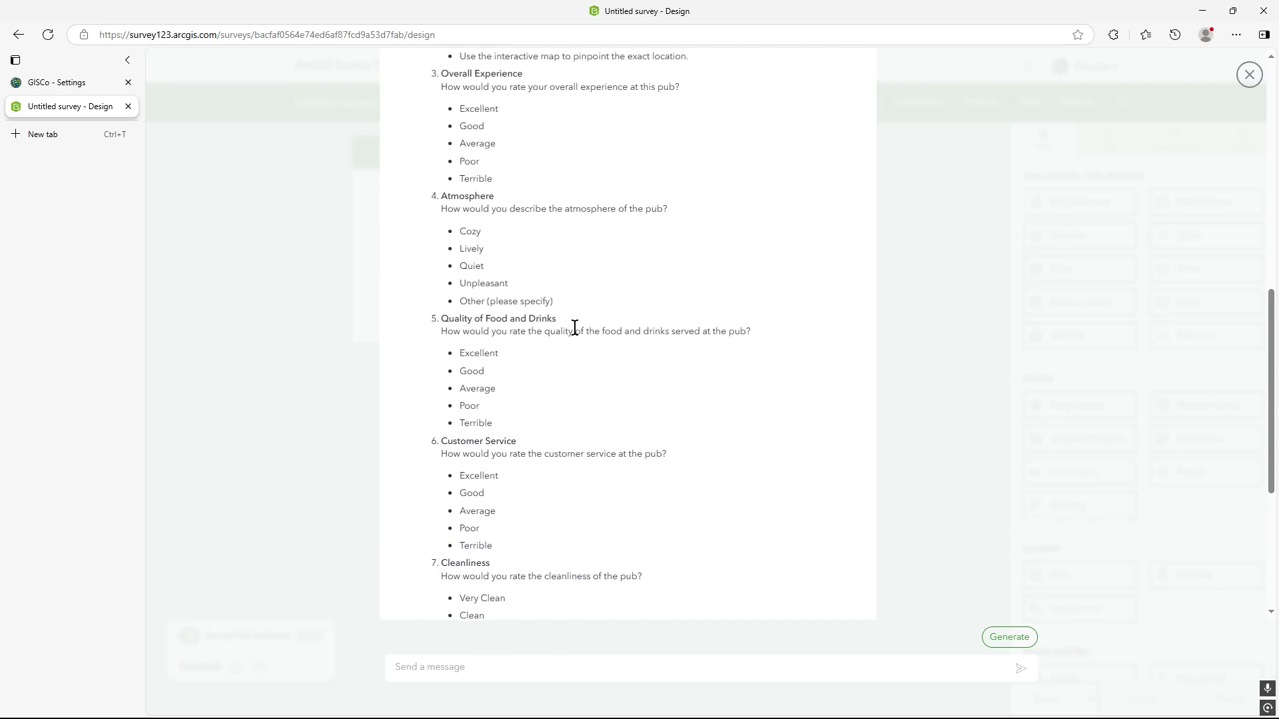
scroll(575, 329, "down", 5)
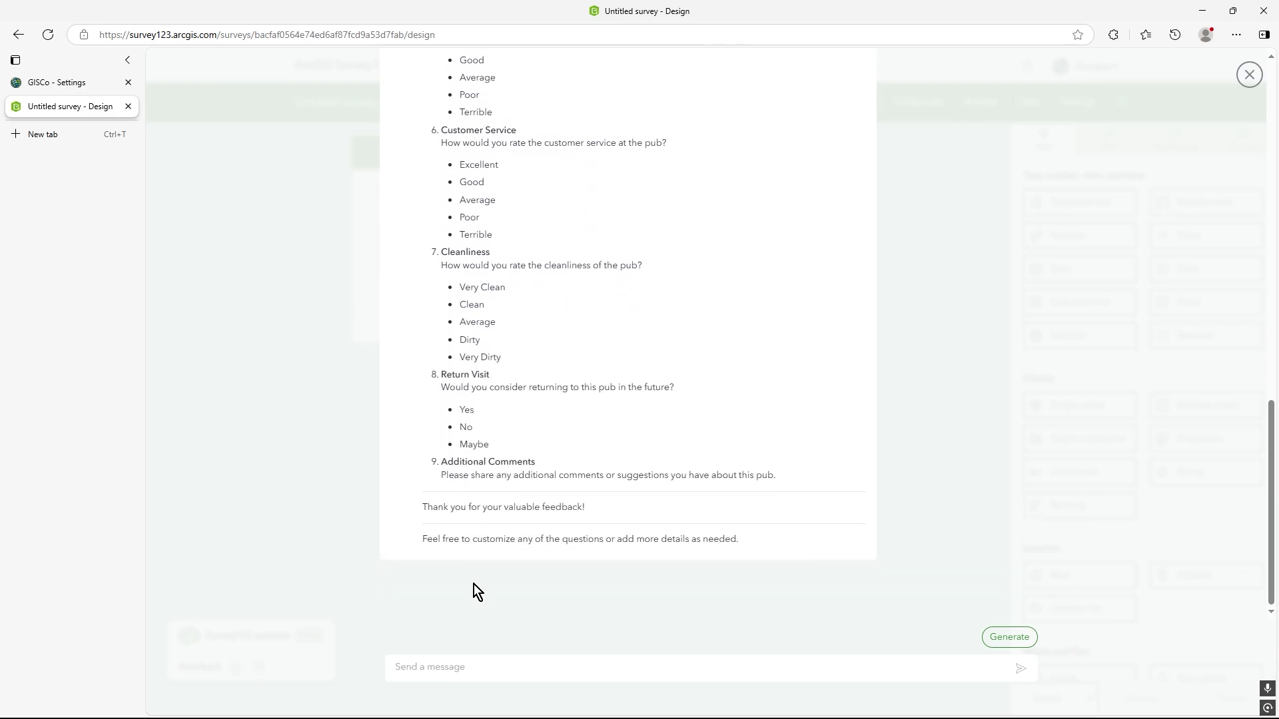
left_click(479, 670)
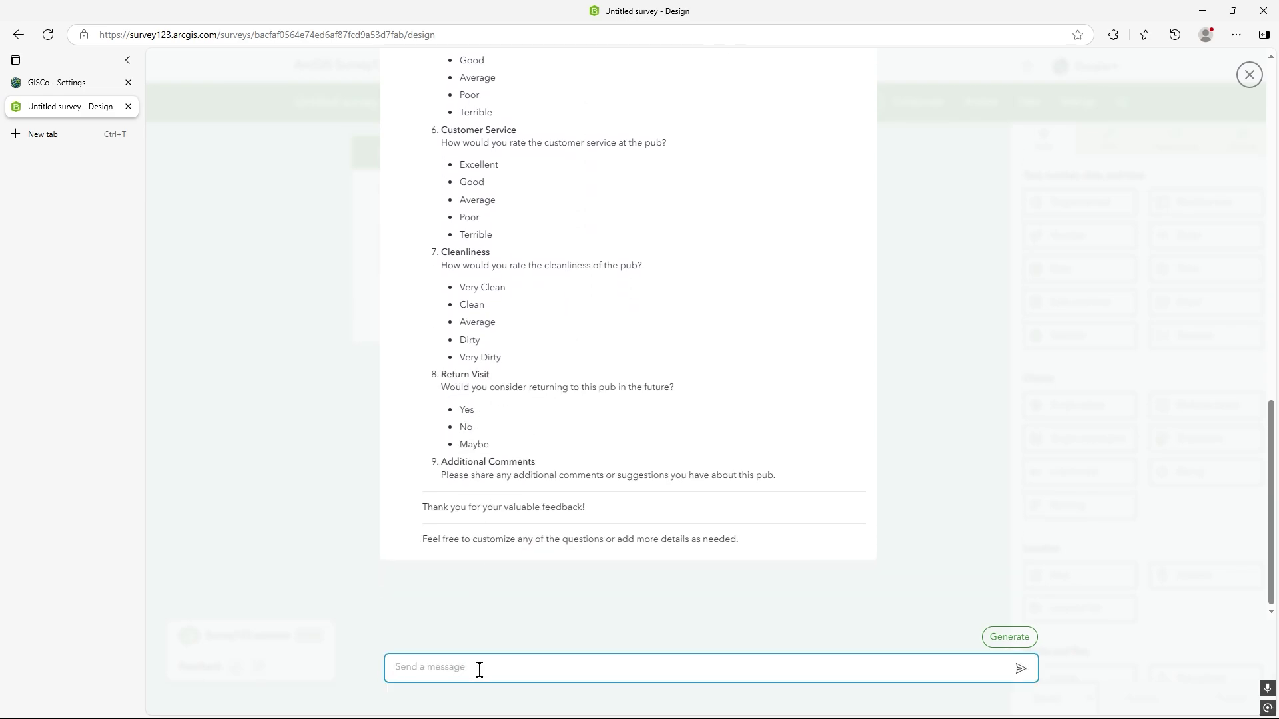
type("Add a question askiing if")
key("BackSpace")
type("I liked the dec")
type("or")
key("BackSpace")
key("BackSpace")
key("BackSpace")
key("BackSpace")
key("BackSpace")
type("colour scheme")
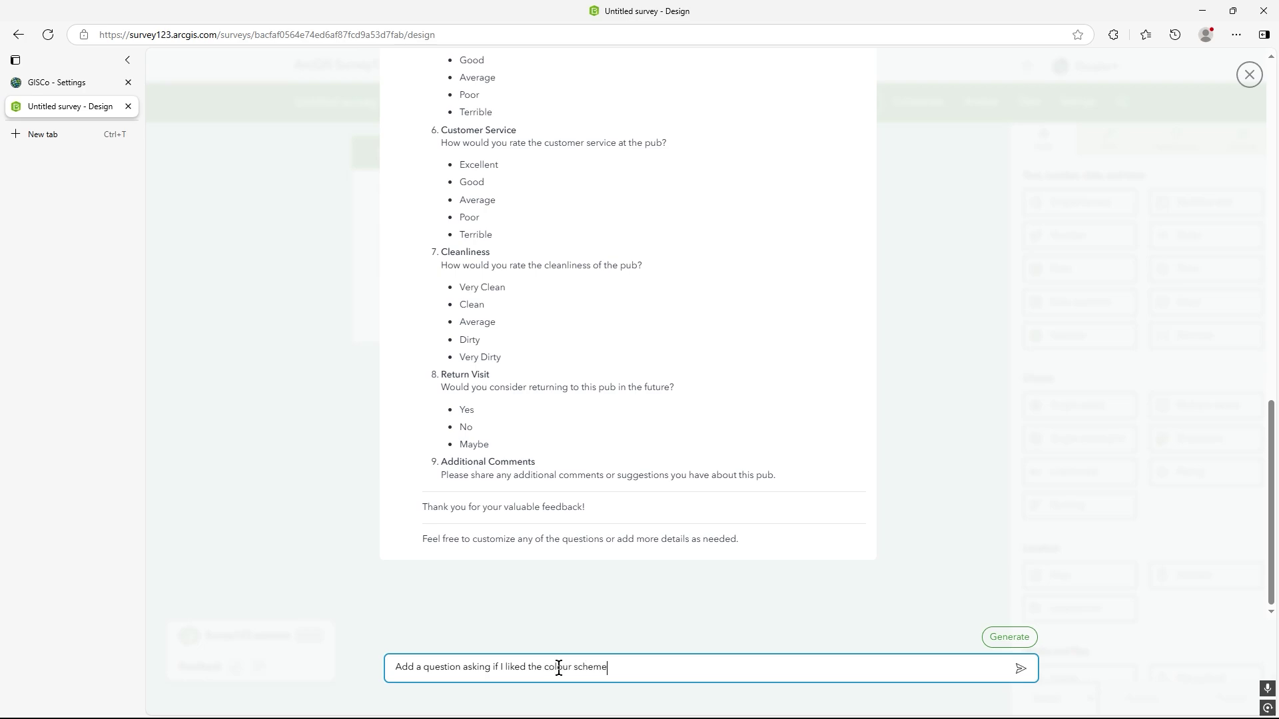
left_click(1019, 669)
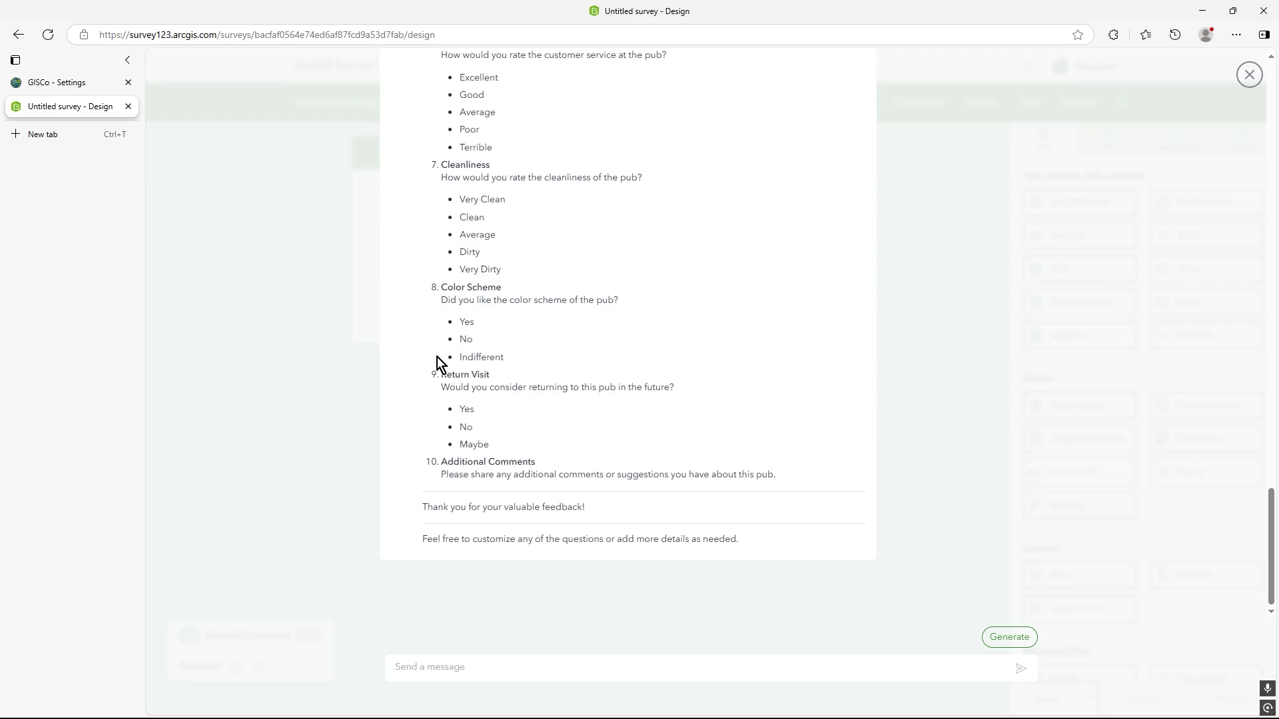
Generate the survey form from the assistant's draft and review its opening questions.
left_click(988, 642)
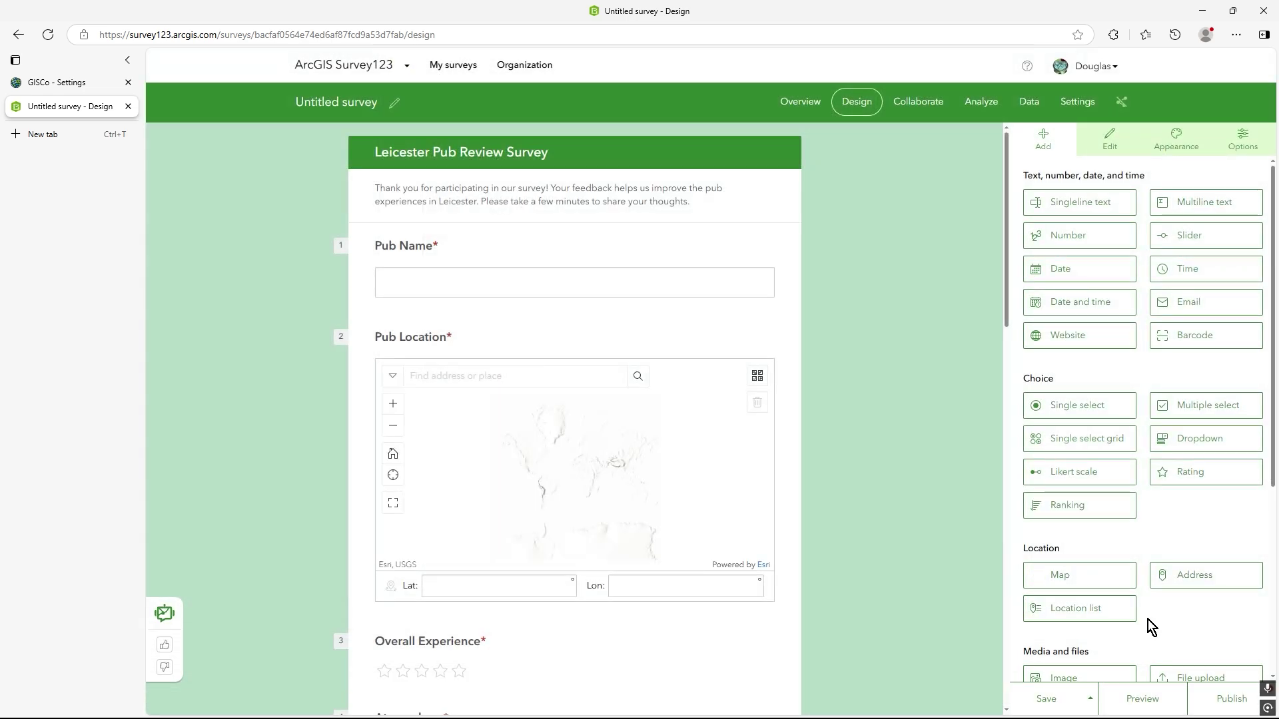
scroll(628, 493, "down", 1)
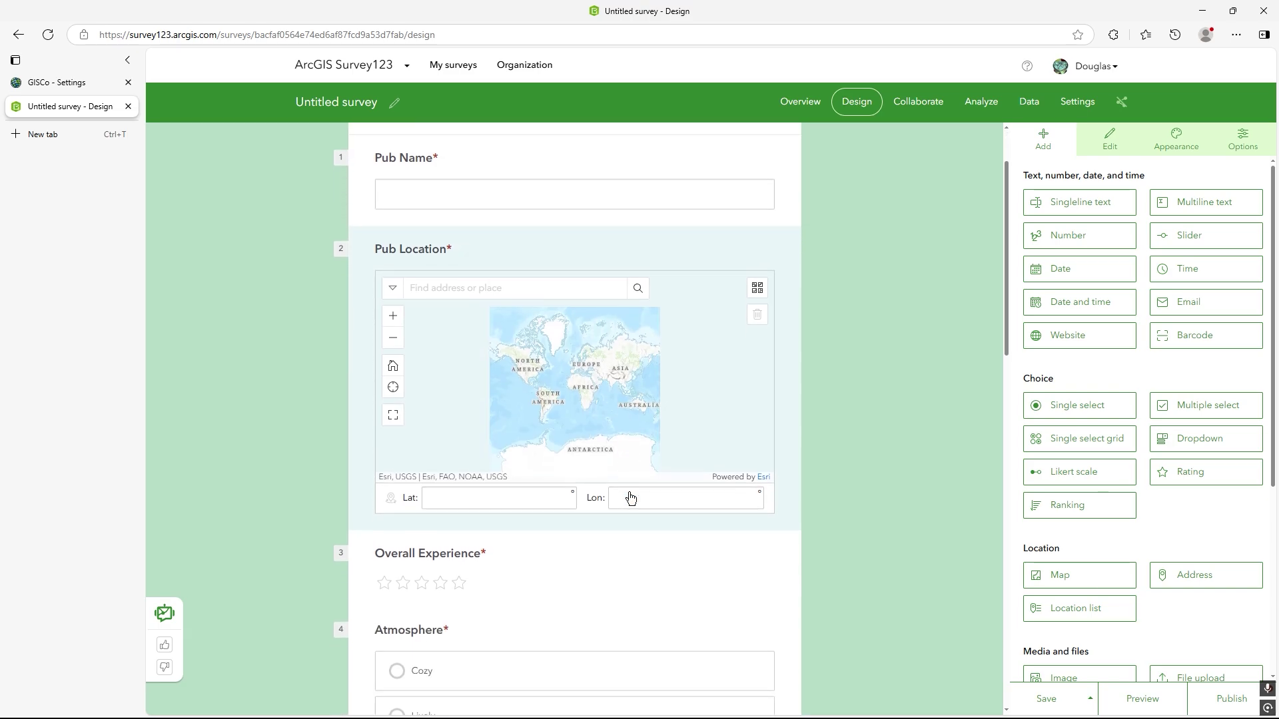
scroll(611, 460, "down", 4)
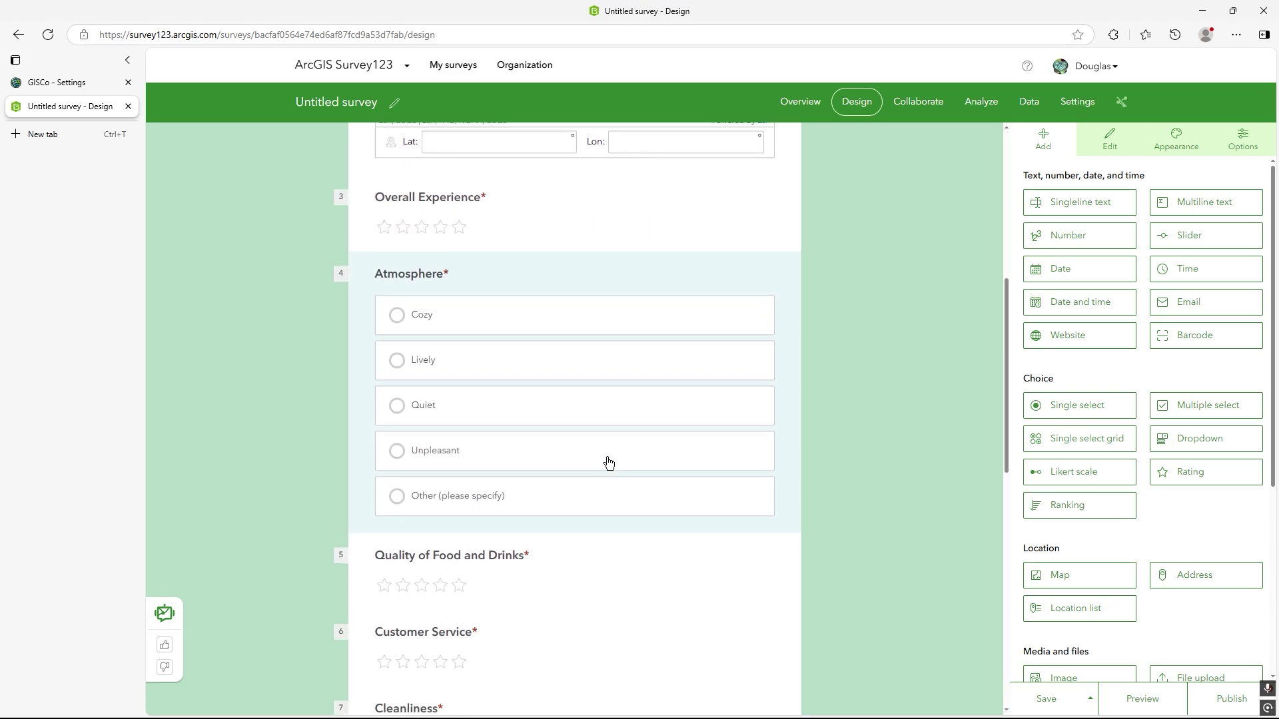
Give the Overall Experience rating question a default value of 1 and a heart icon.
left_click(465, 241)
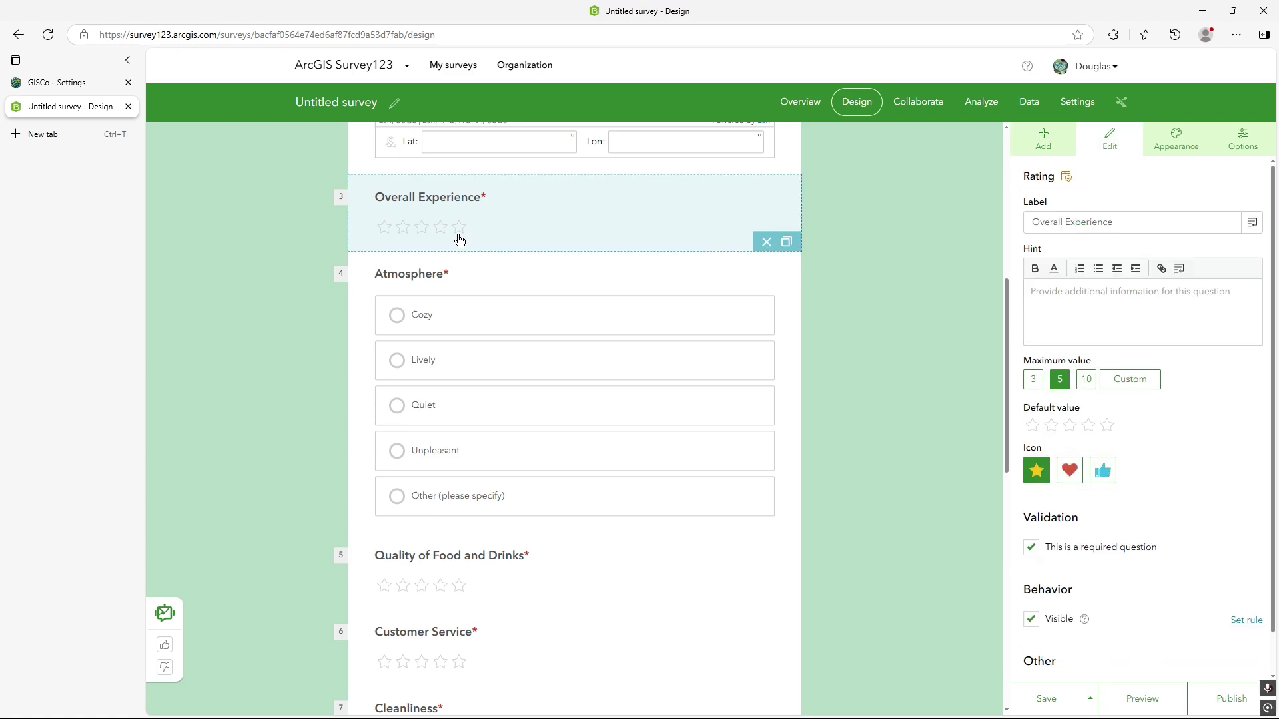
left_click(1088, 425)
left_click(1032, 425)
left_click(1069, 480)
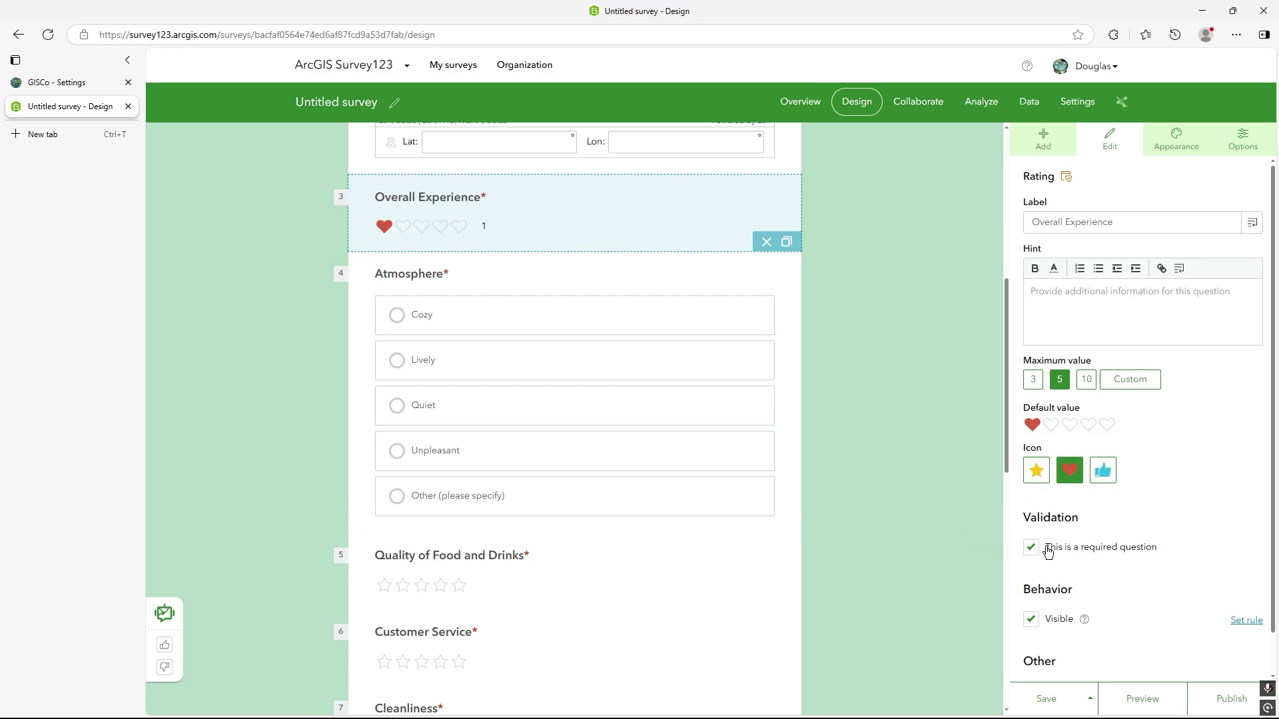
Look through the generated questions from Atmosphere down to Additional Comments, including the colour scheme and return visit questions.
scroll(1166, 546, "down", 1)
scroll(1211, 440, "up", 1)
scroll(509, 334, "down", 4)
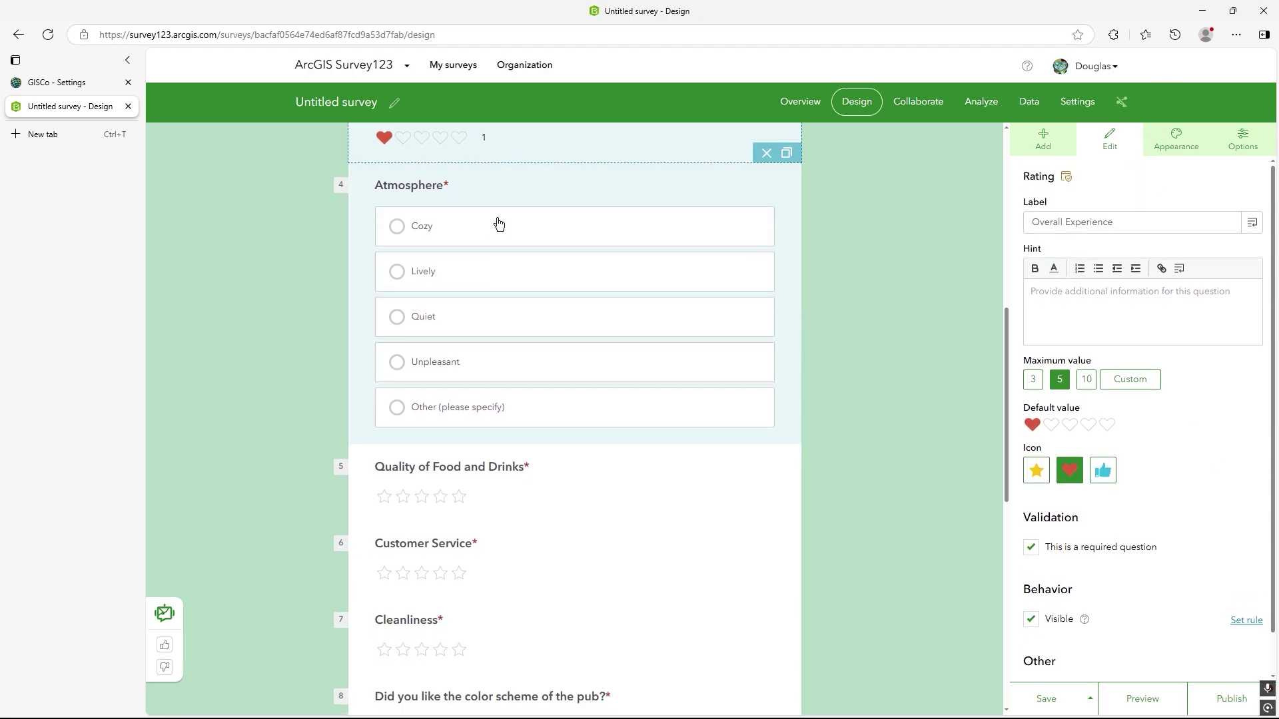
scroll(542, 392, "down", 2)
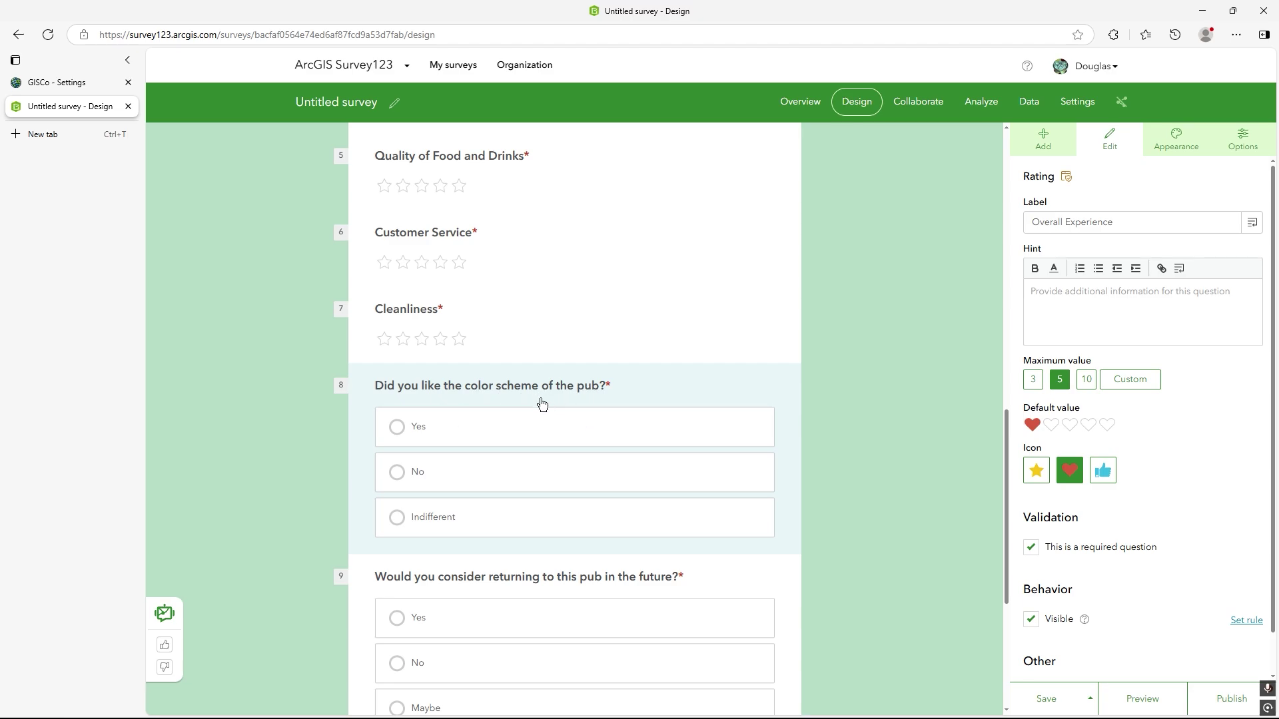
scroll(624, 437, "down", 4)
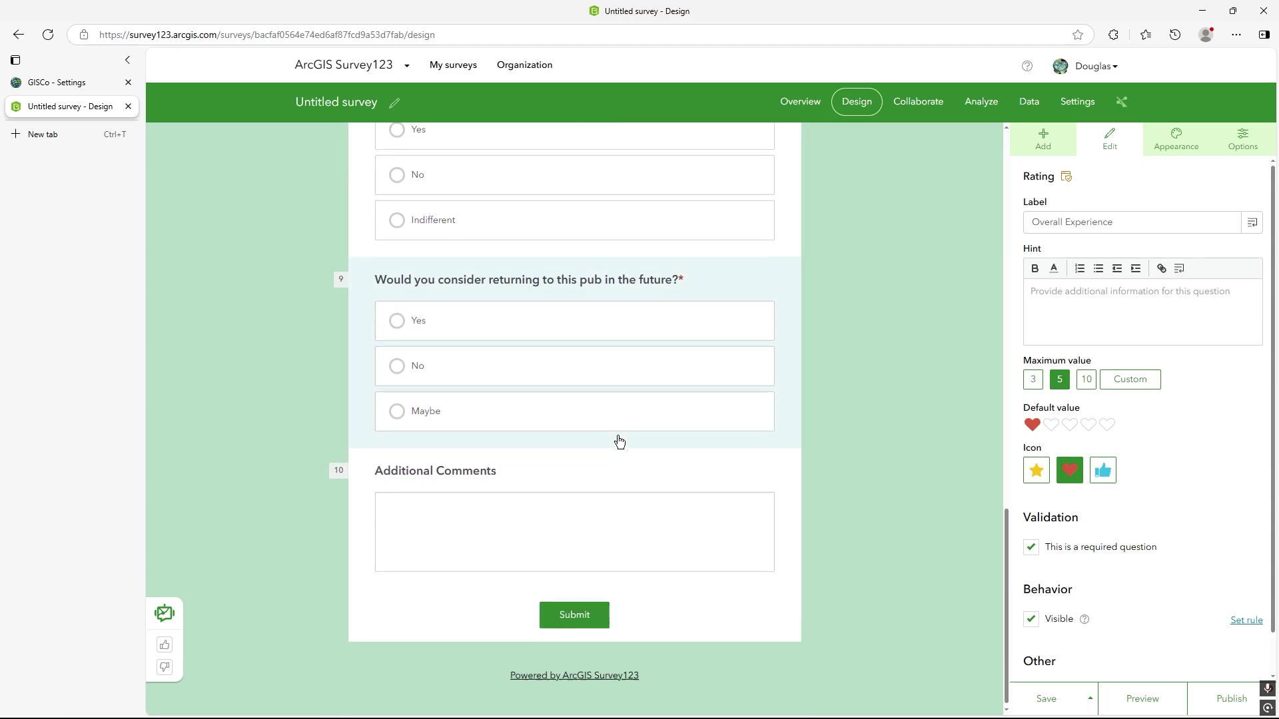
scroll(623, 441, "up", 2)
scroll(619, 441, "down", 2)
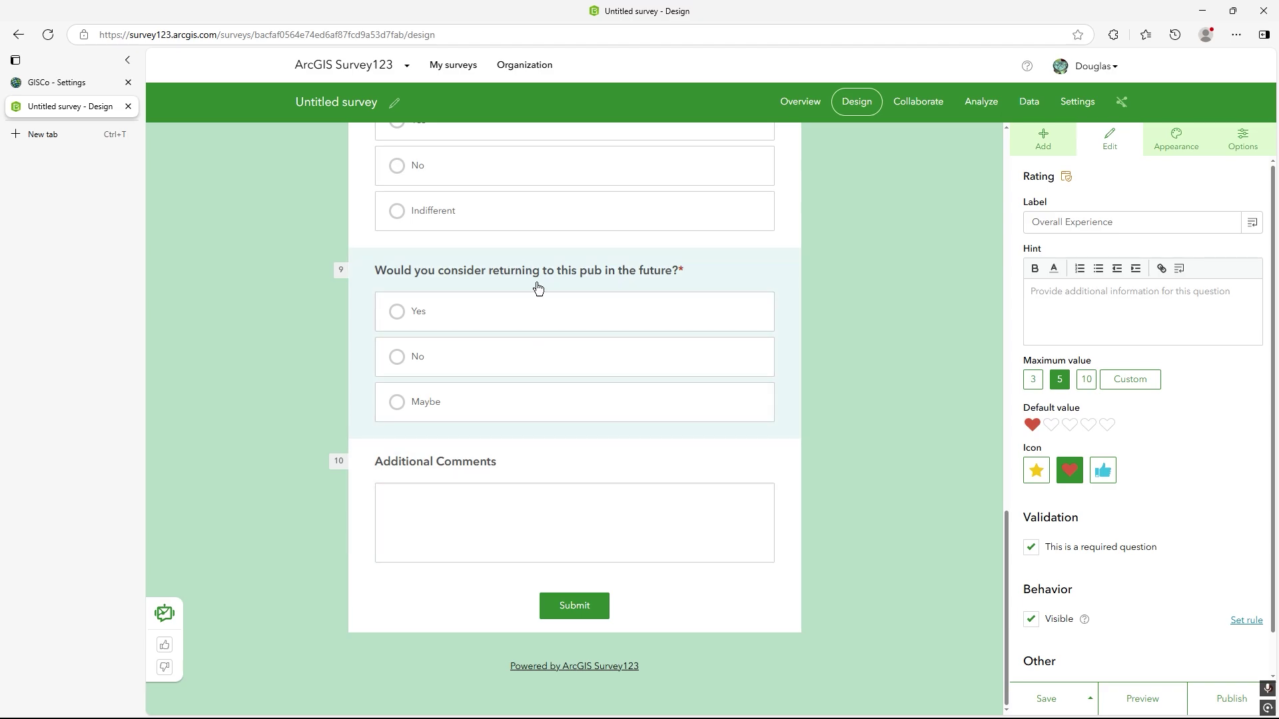
scroll(578, 345, "up", 3)
scroll(579, 345, "up", 1)
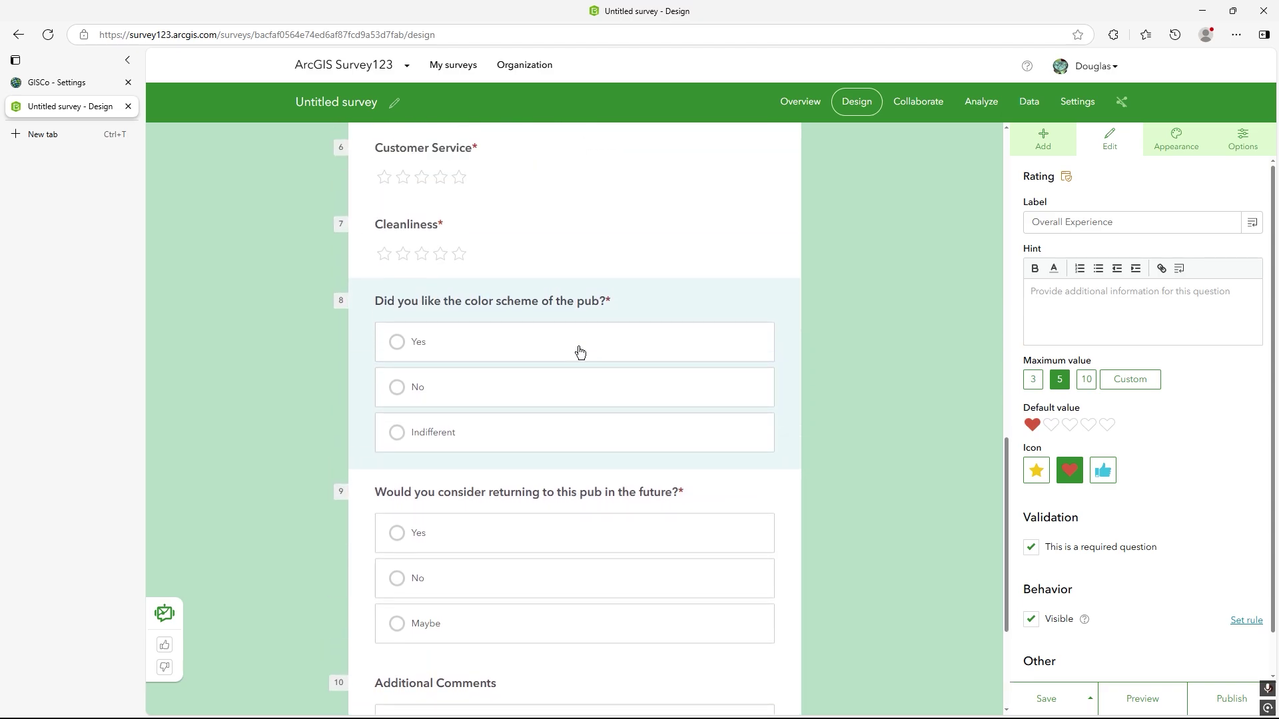
Move the "Would you consider returning to this pub in the future?" question below Additional Comments.
scroll(579, 351, "down", 5)
left_click_drag(529, 268, 524, 563)
scroll(636, 432, "up", 1)
scroll(636, 432, "up", 20)
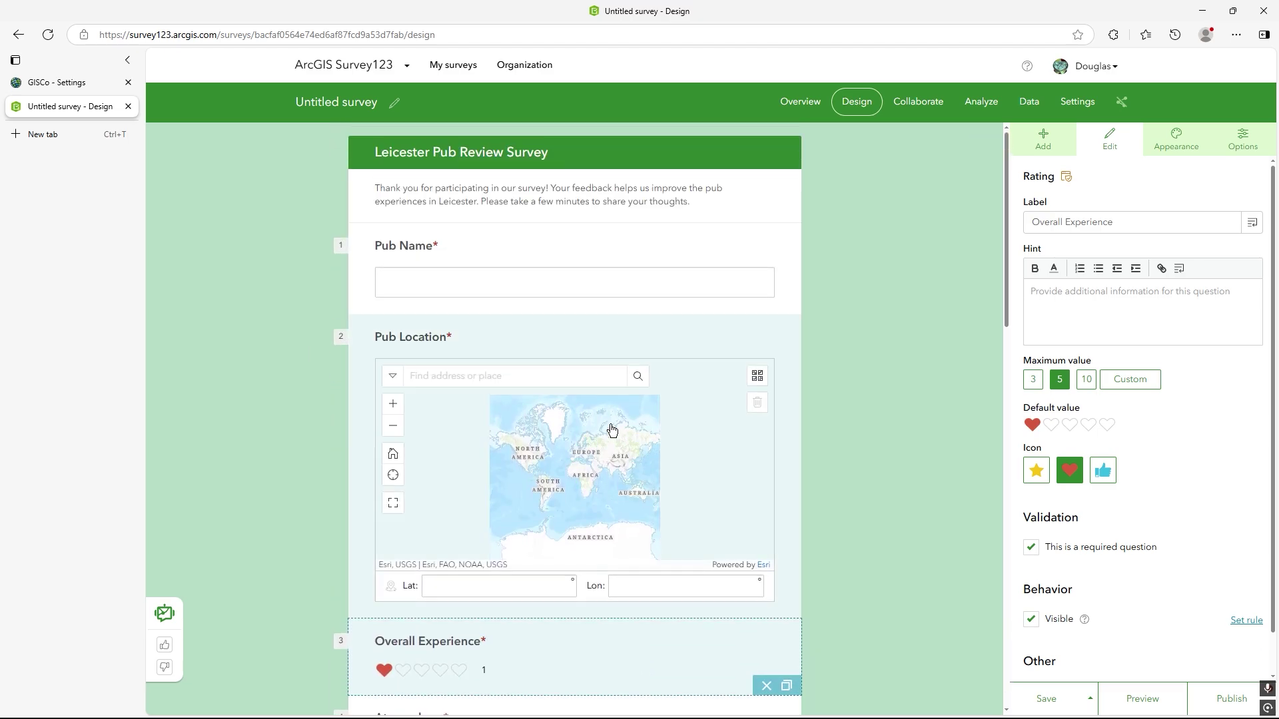
Check the question order and view the settings of the colour scheme and Additional Comments questions.
scroll(579, 430, "down", 8)
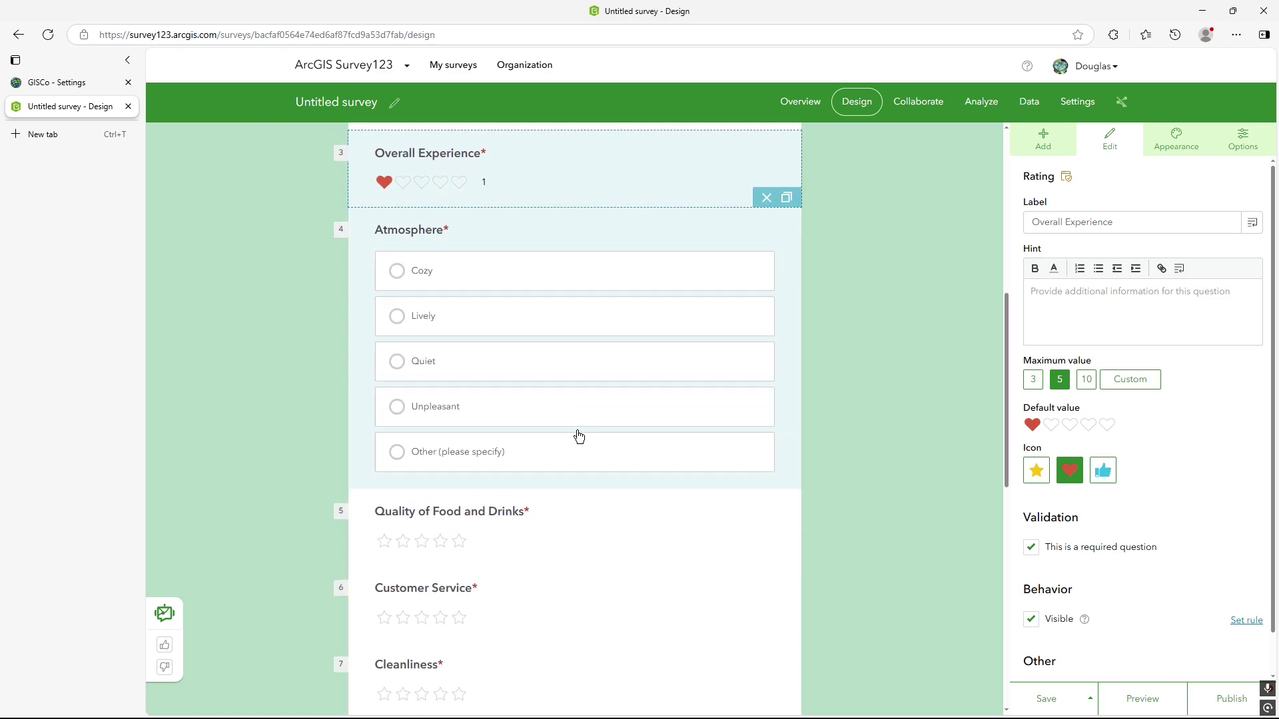
scroll(579, 436, "down", 4)
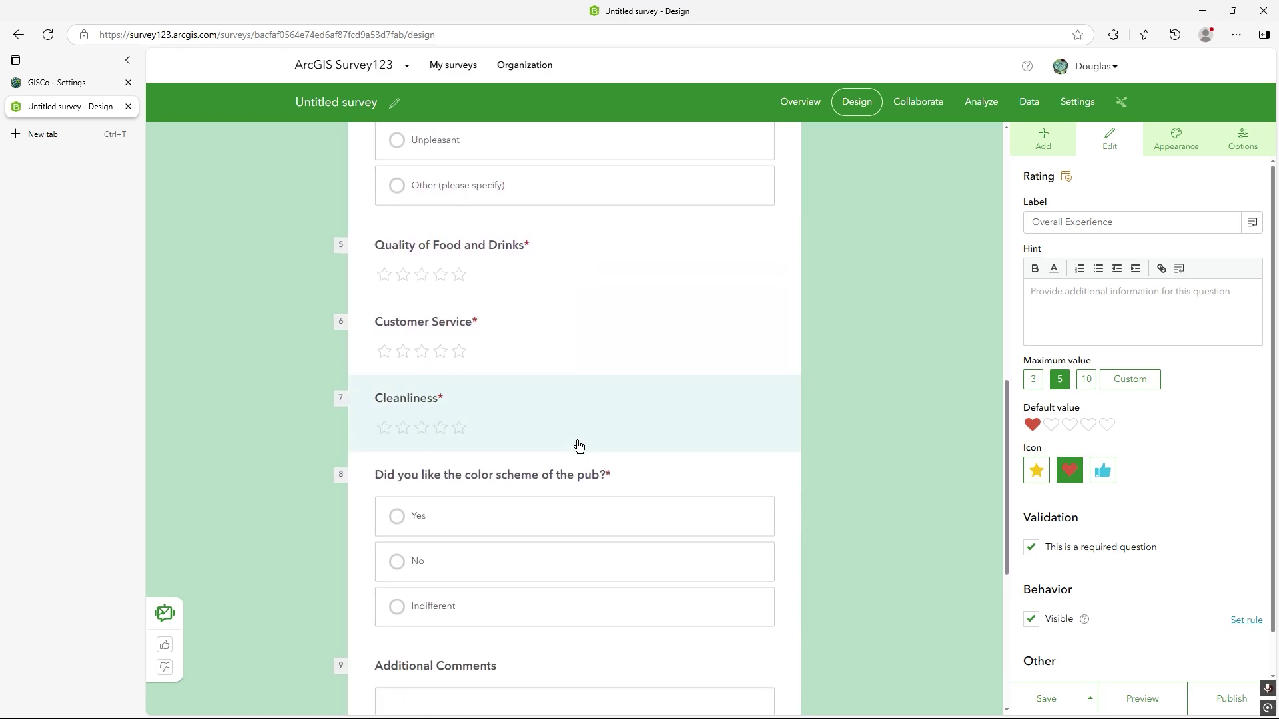
left_click(553, 486)
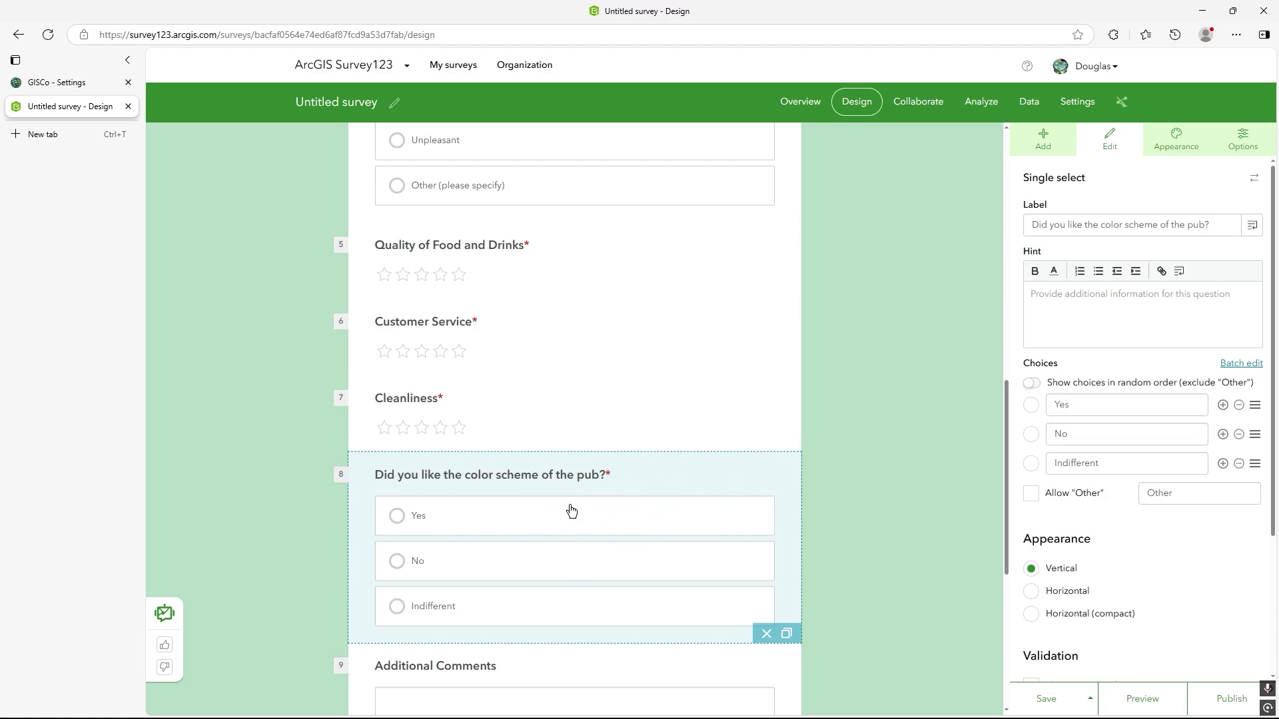
scroll(670, 548, "down", 4)
left_click(603, 416)
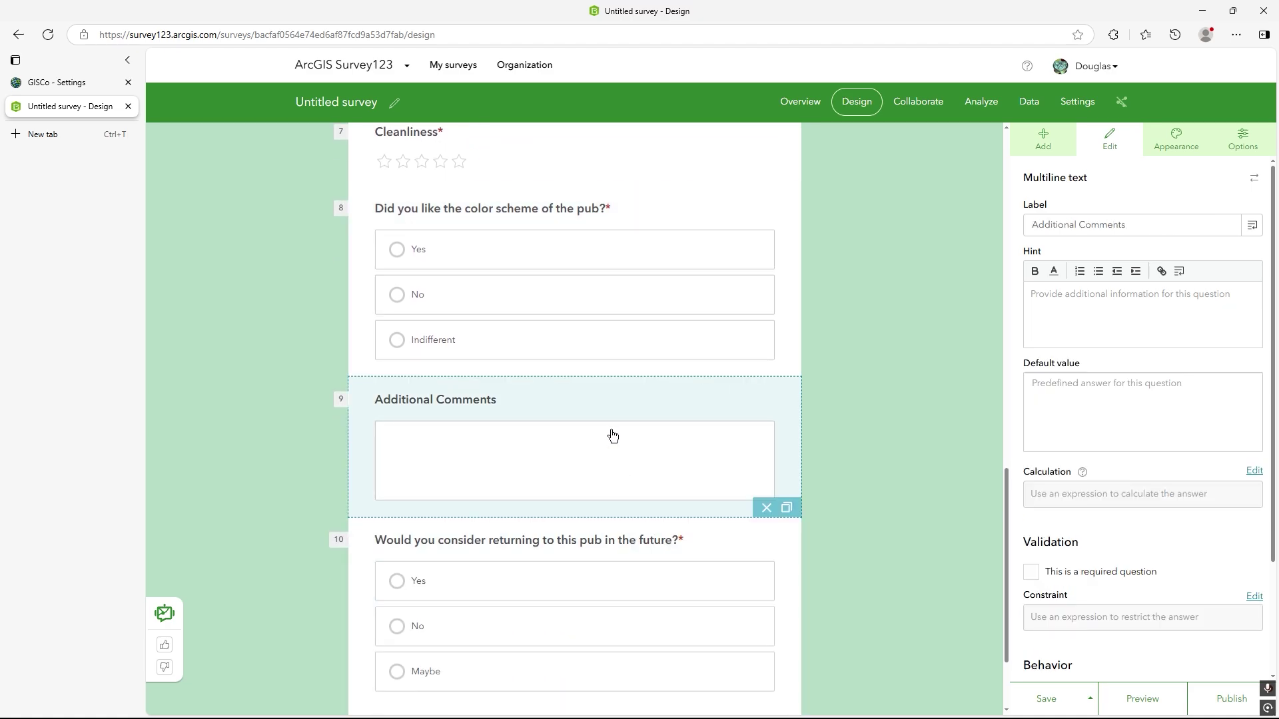
Set the appearance of the "Would you consider returning to this pub in the future?" choices to Horizontal (compact).
left_click(704, 558)
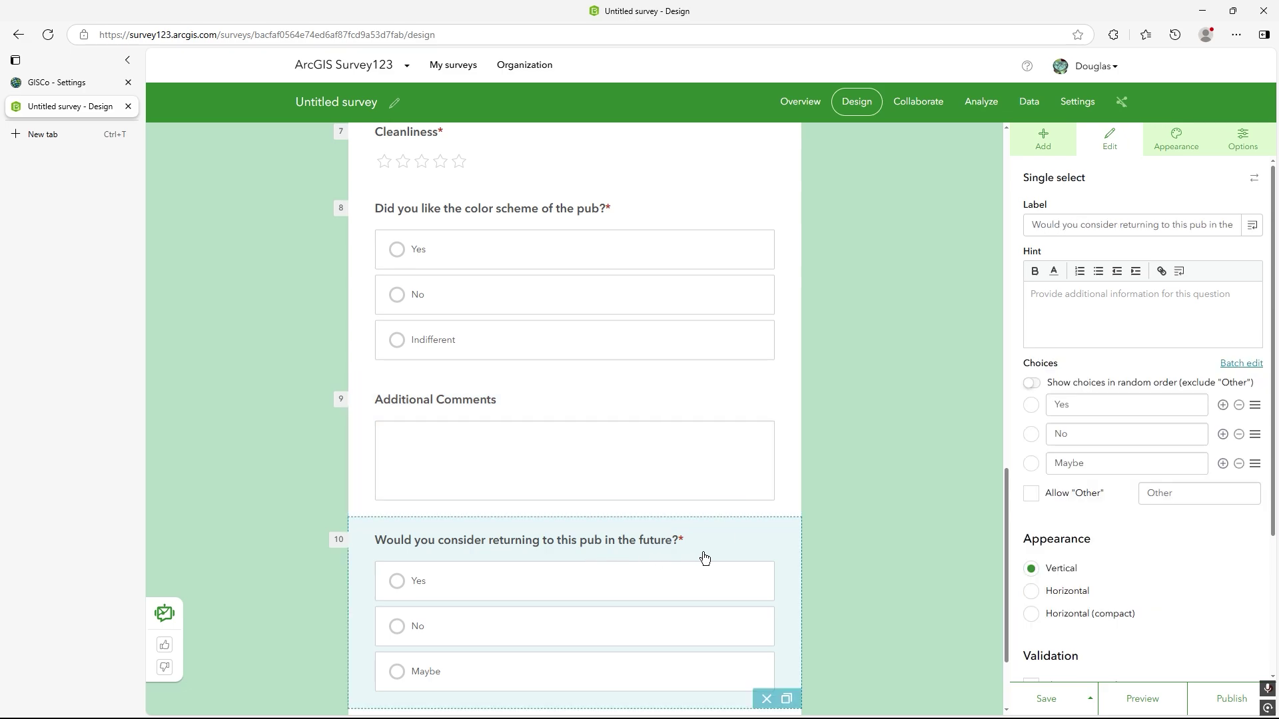
scroll(705, 559, "down", 2)
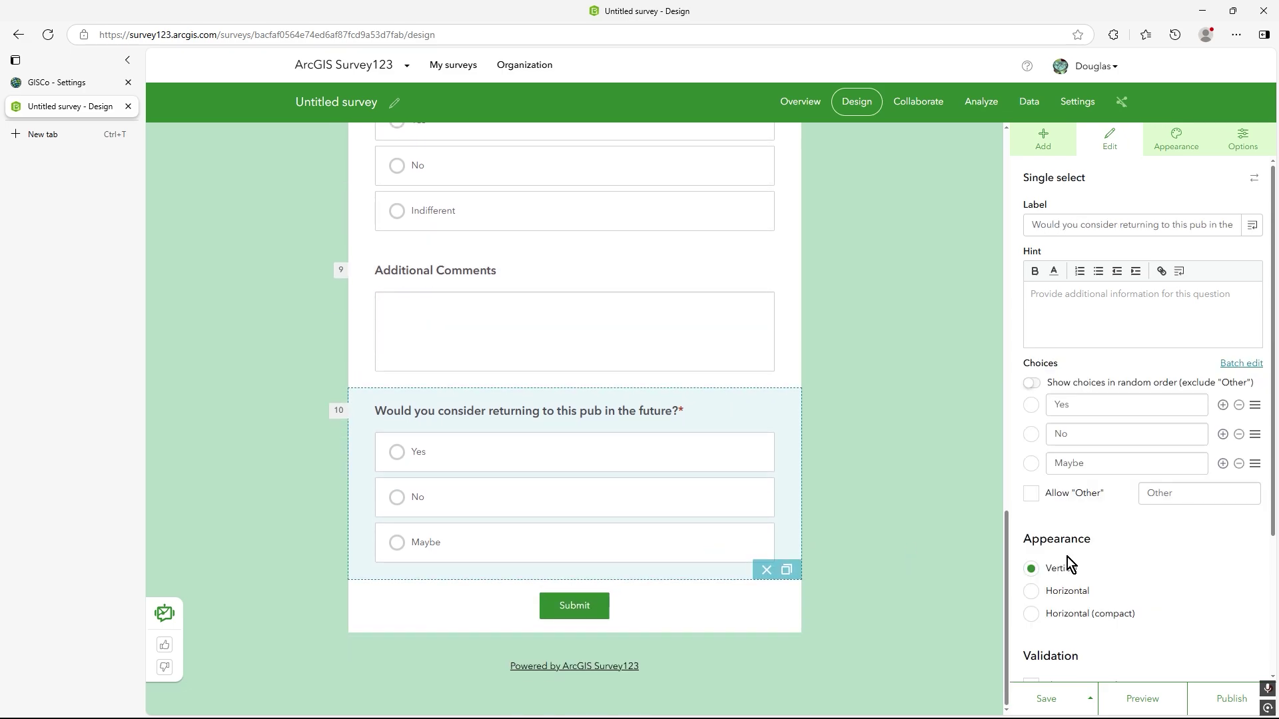
left_click(1031, 592)
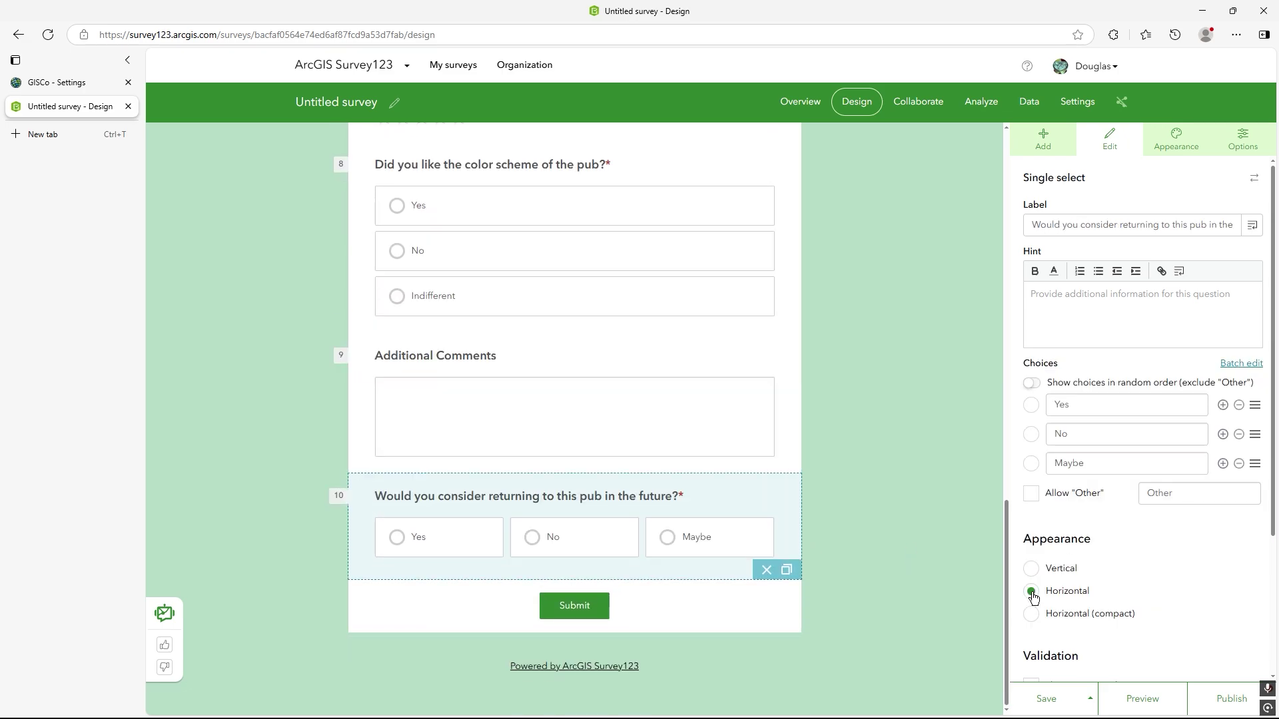
left_click(1031, 614)
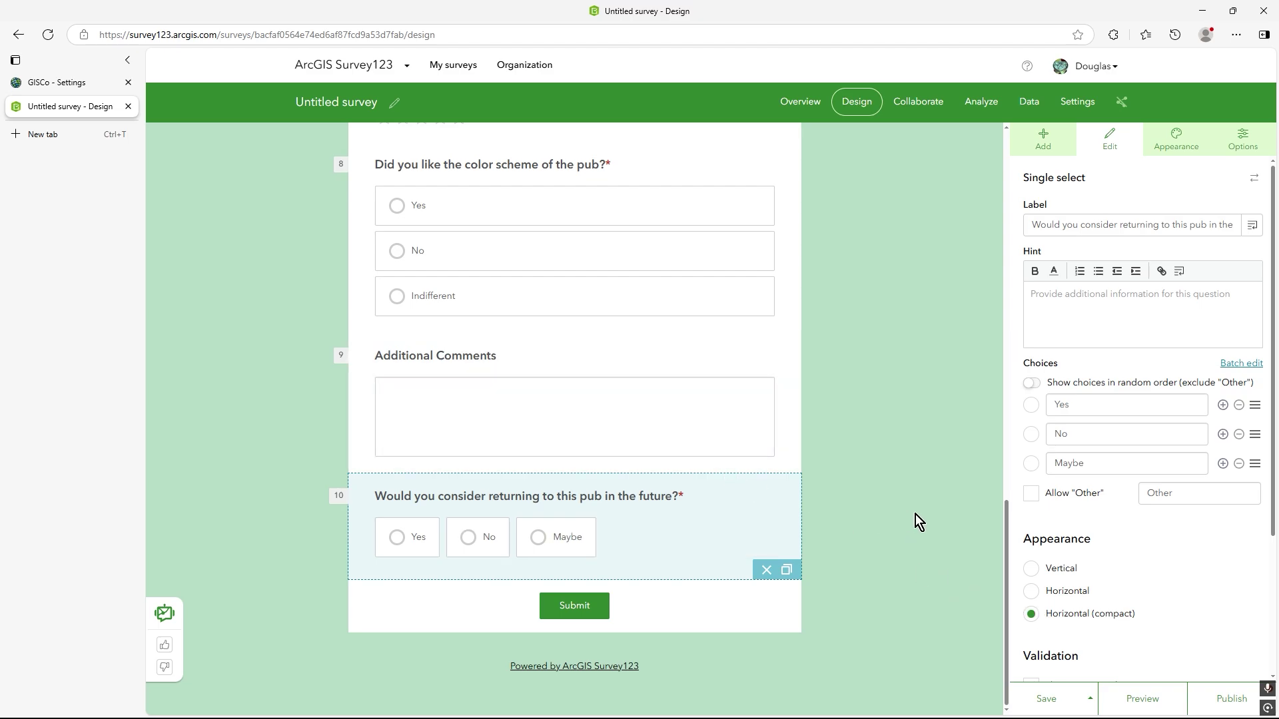